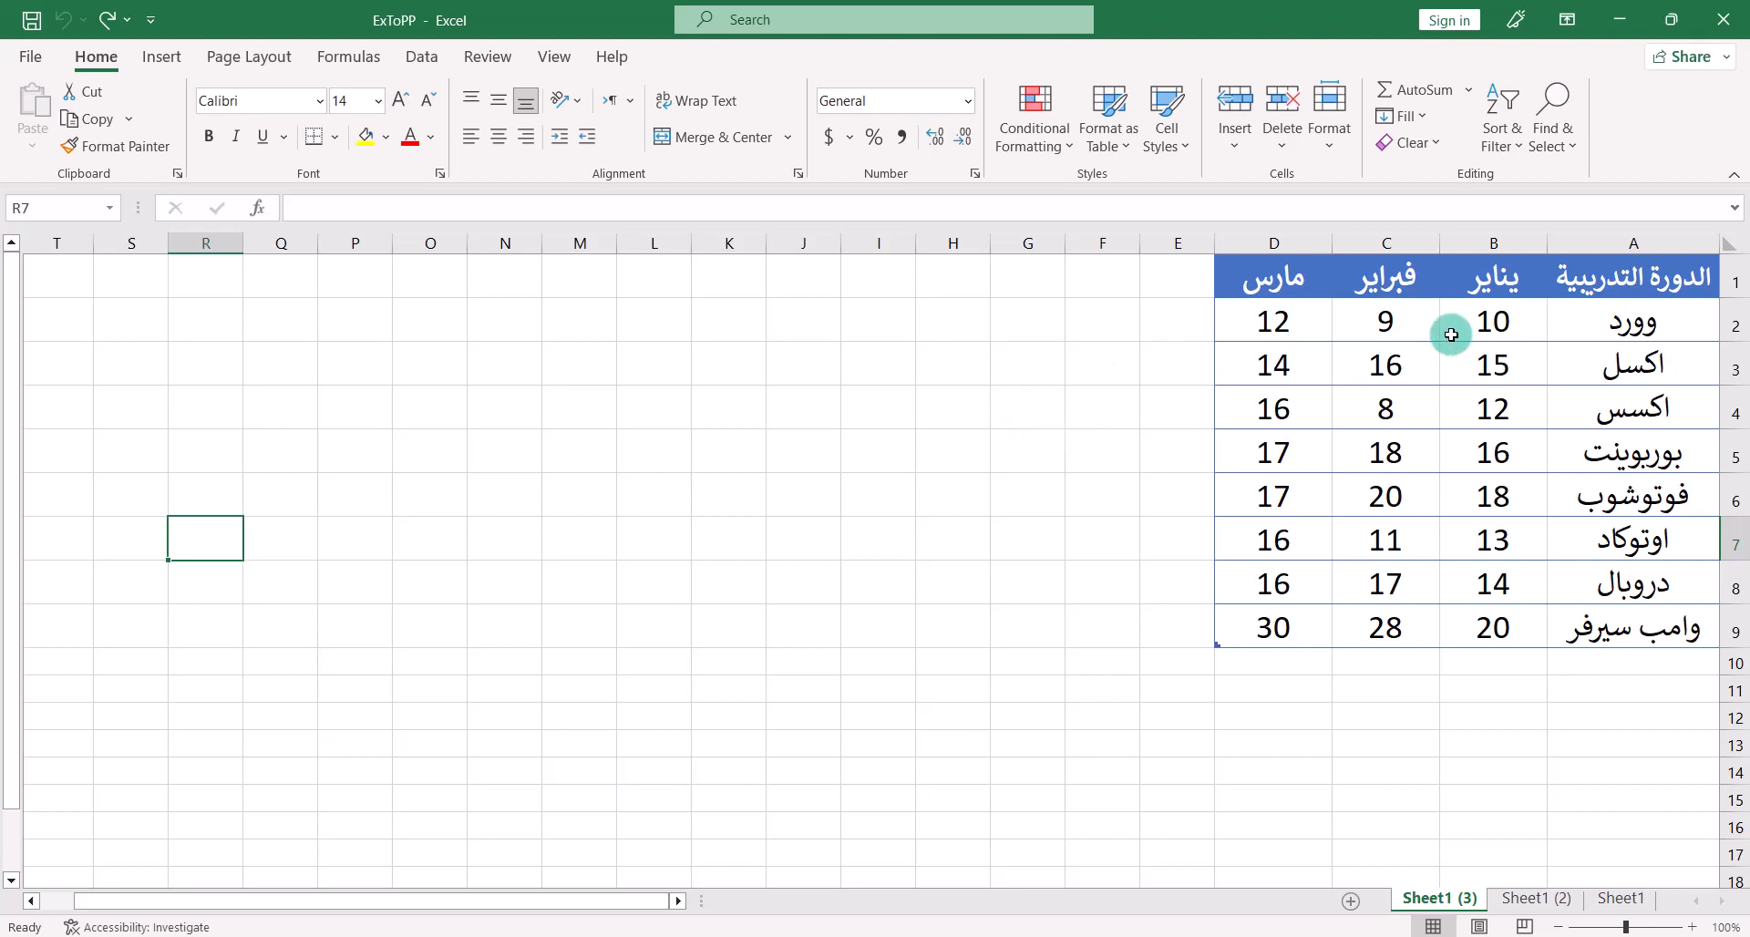
Step: Copy the whole training-course table, cells A1:D9, including its header row
mouse_move(1263, 278)
mouse_down()
mouse_move(1543, 450)
mouse_move(1591, 587)
mouse_move(1622, 620)
mouse_up()
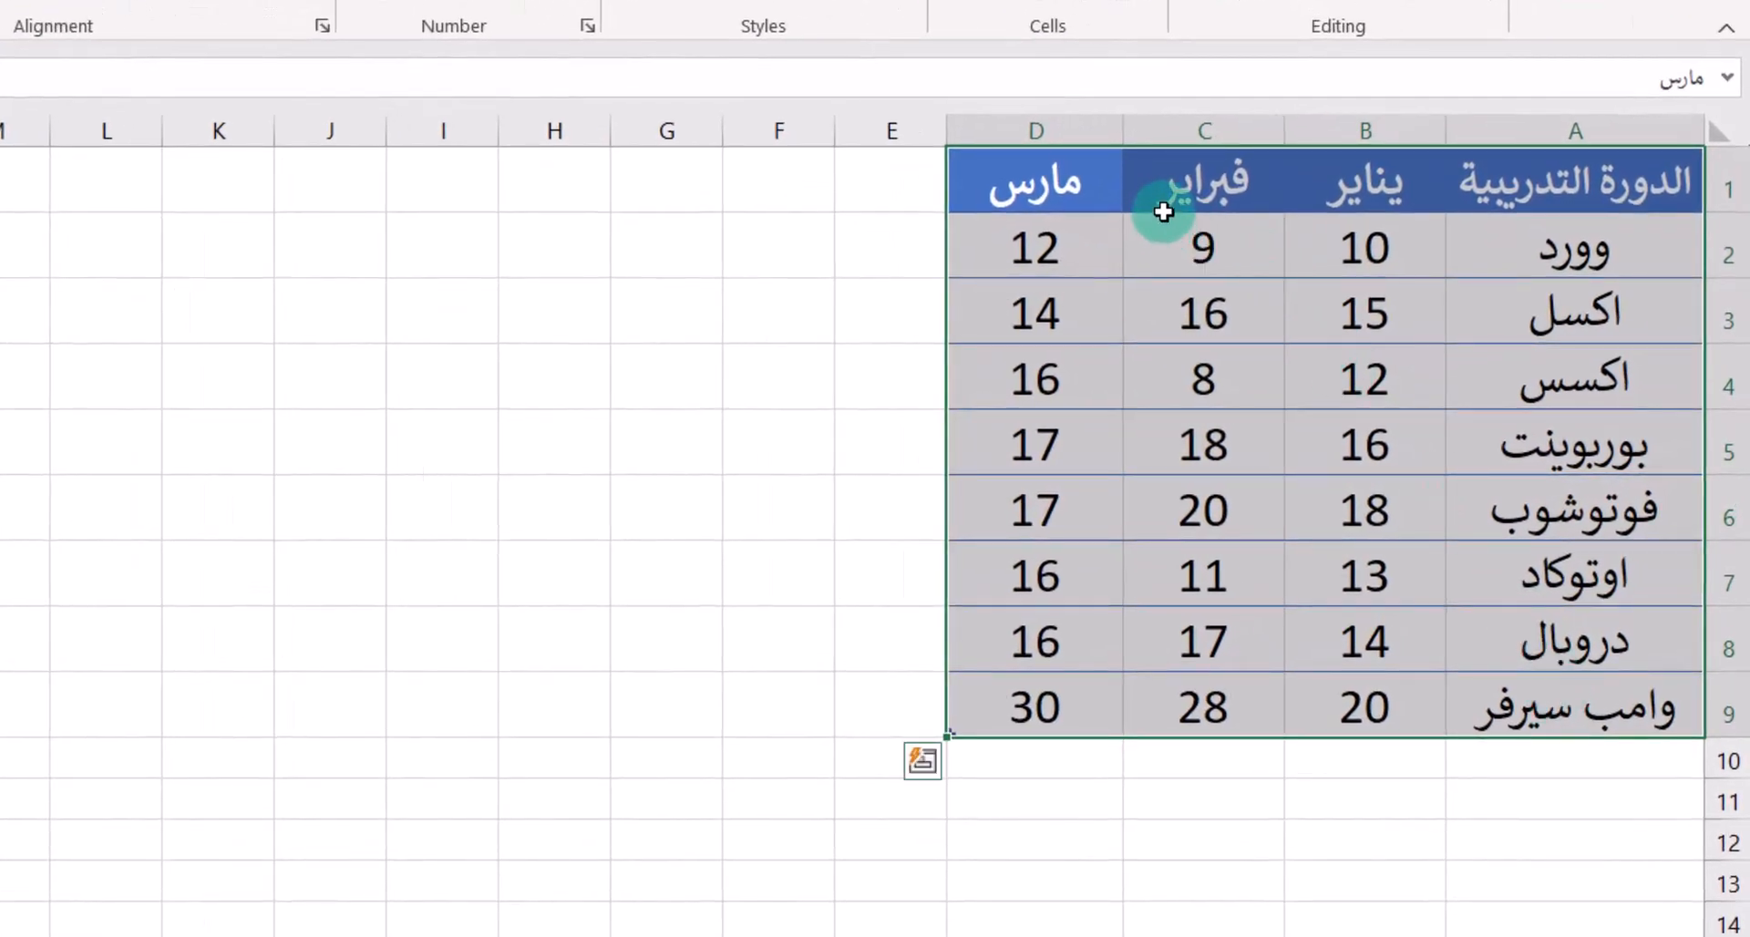
right_click(1159, 206)
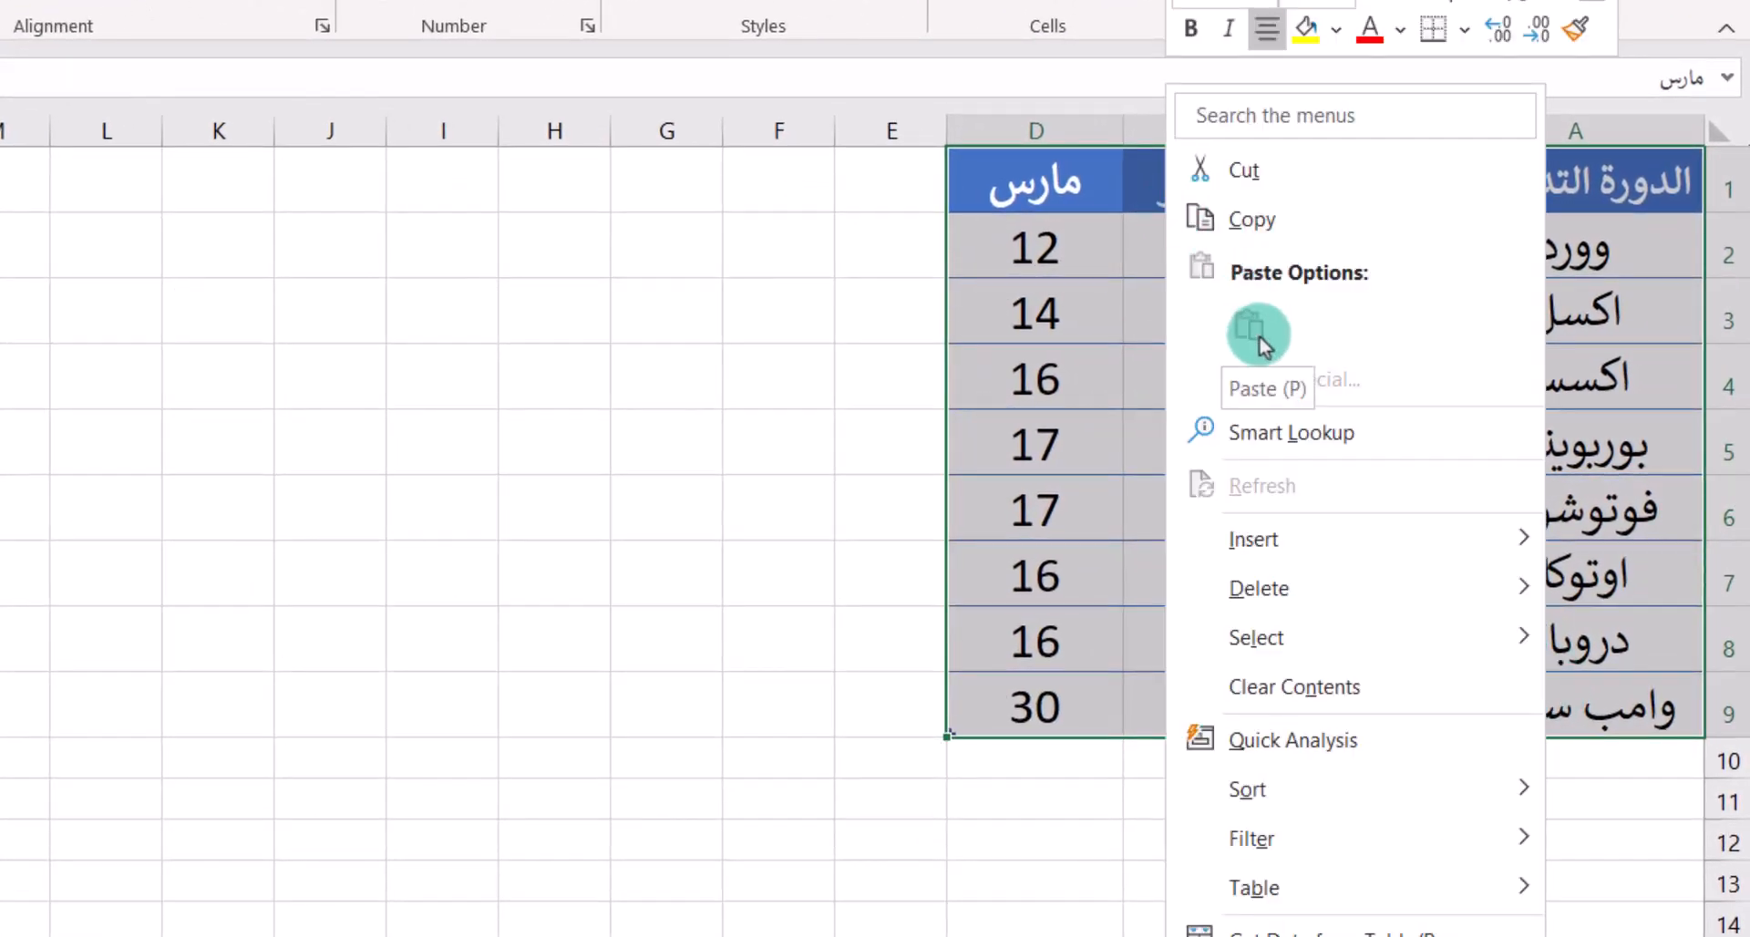
click(1247, 220)
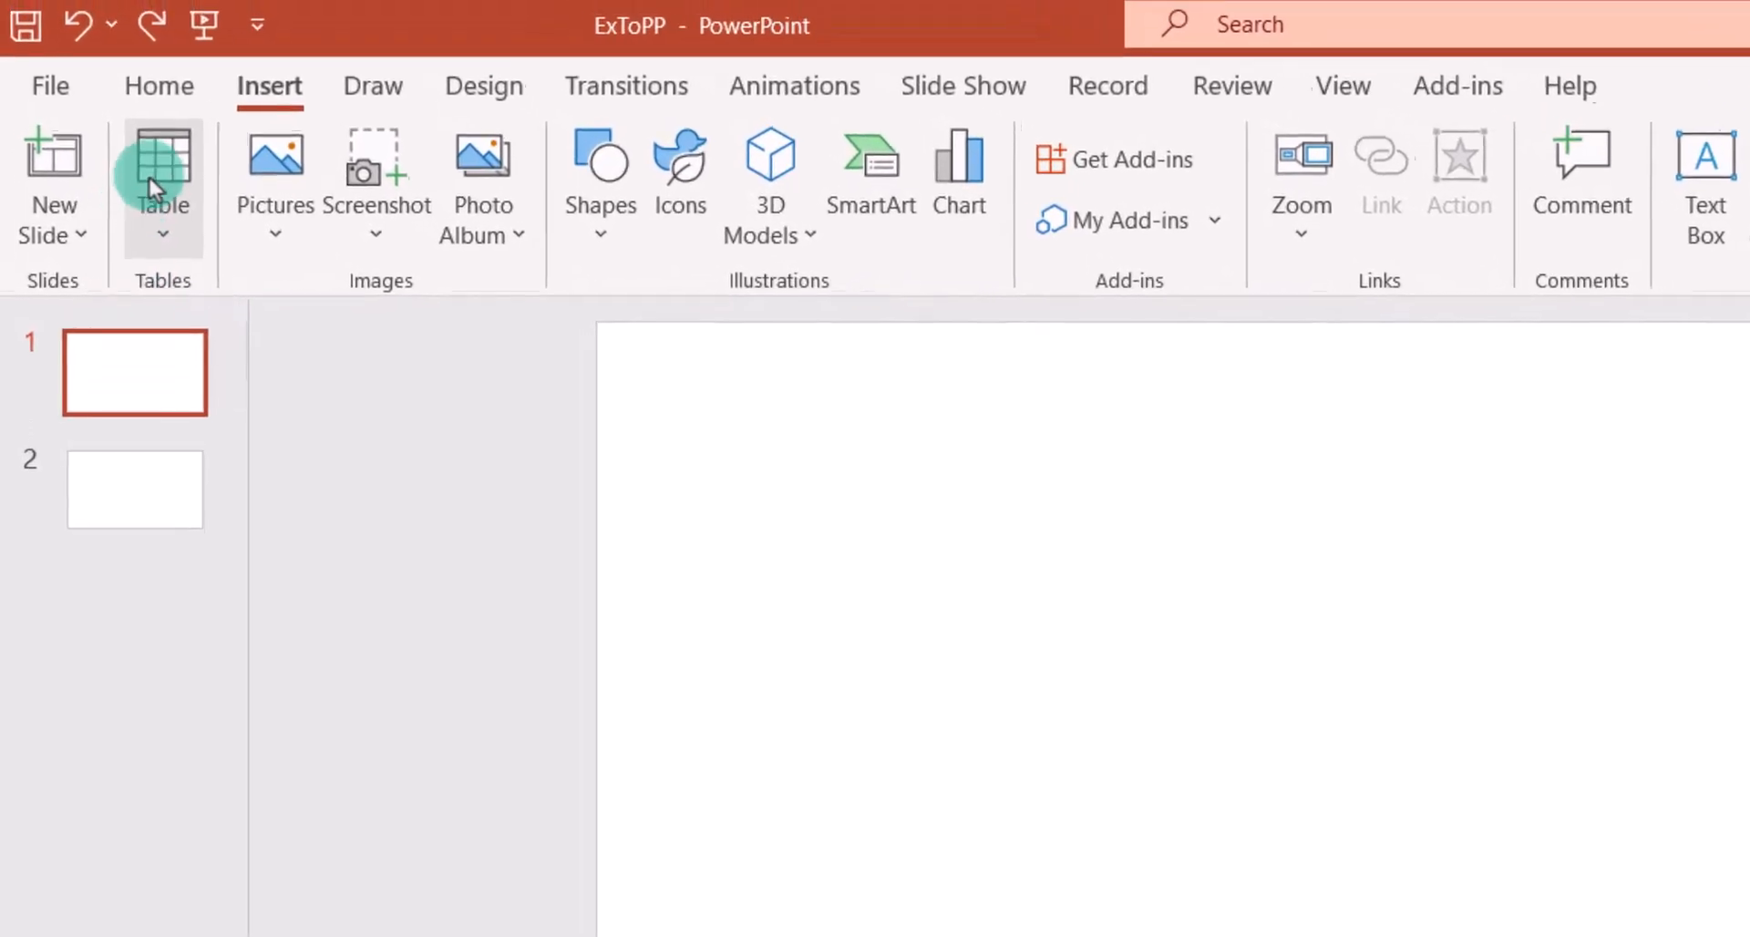
Step: Switch to PowerPoint and paste the copied table onto slide 1 as a linked Microsoft Excel Worksheet Object using Paste Special
click(164, 102)
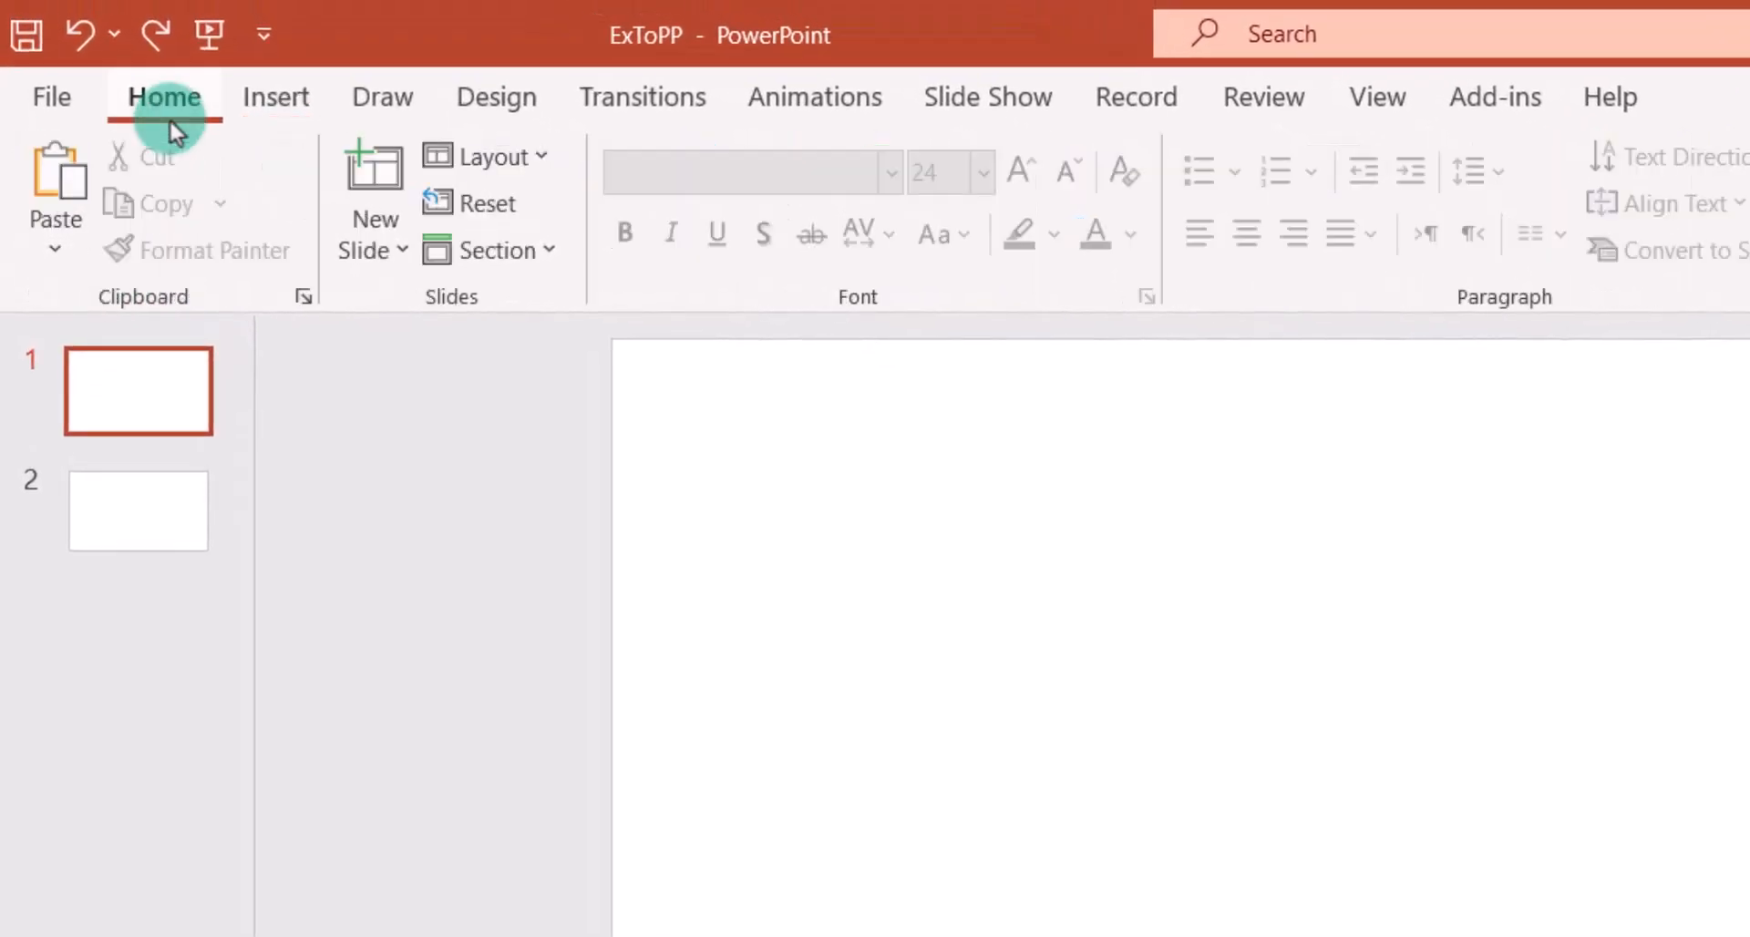
click(59, 259)
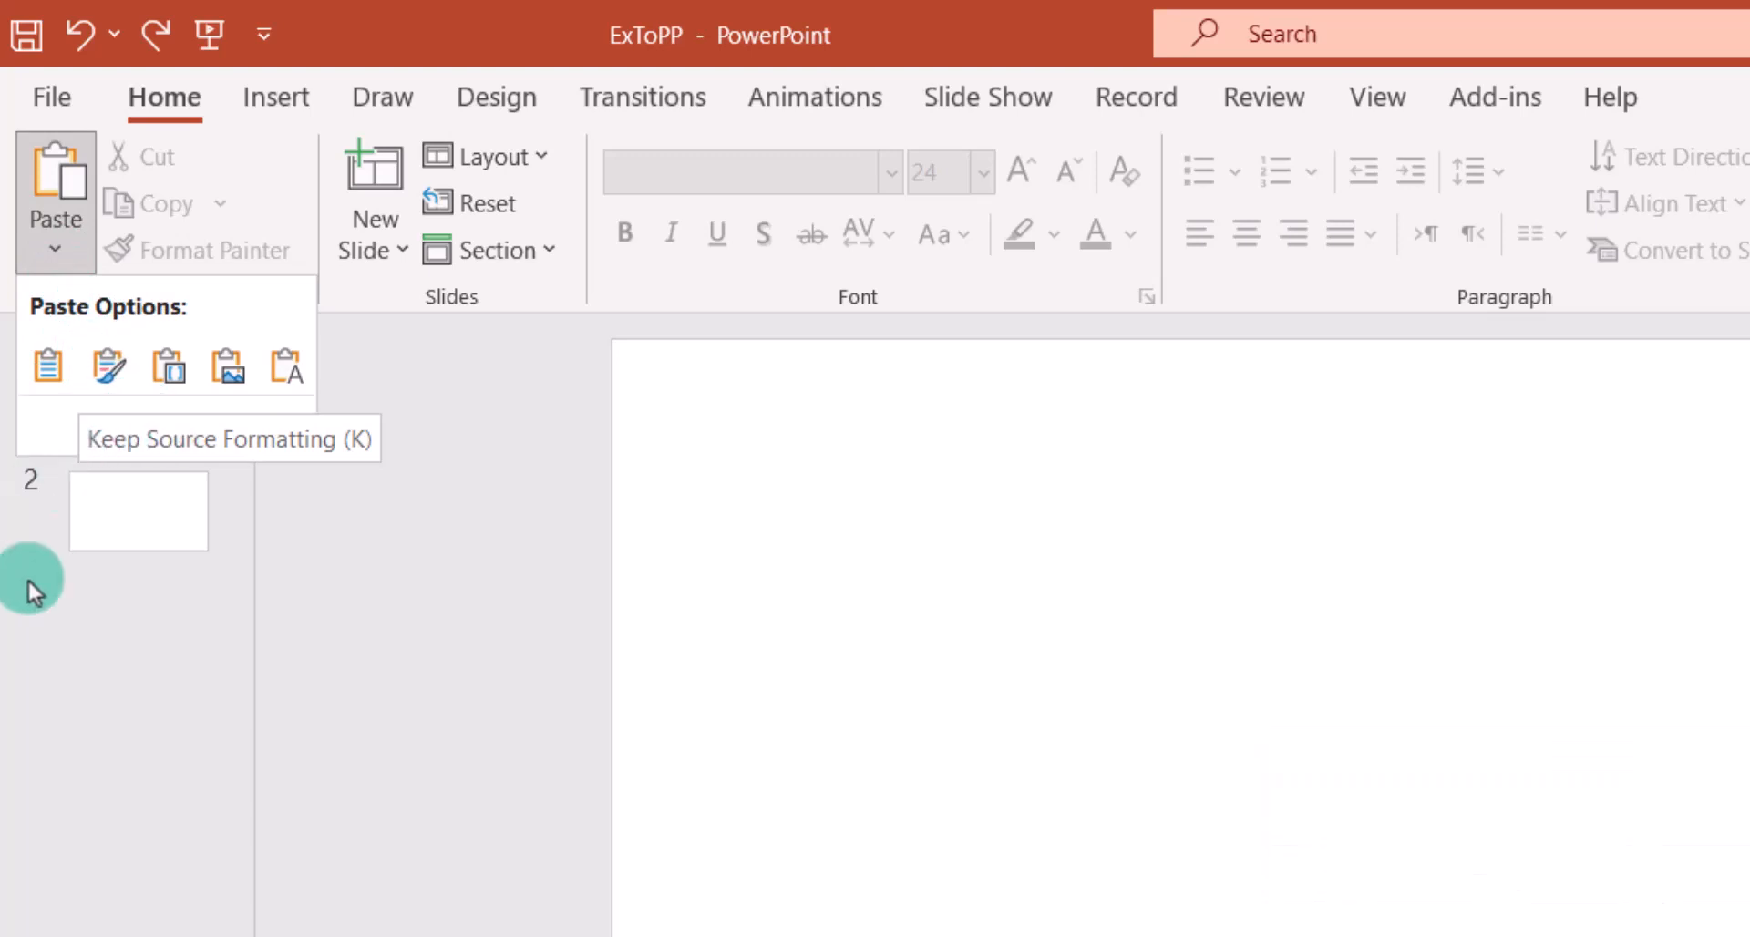
click(116, 429)
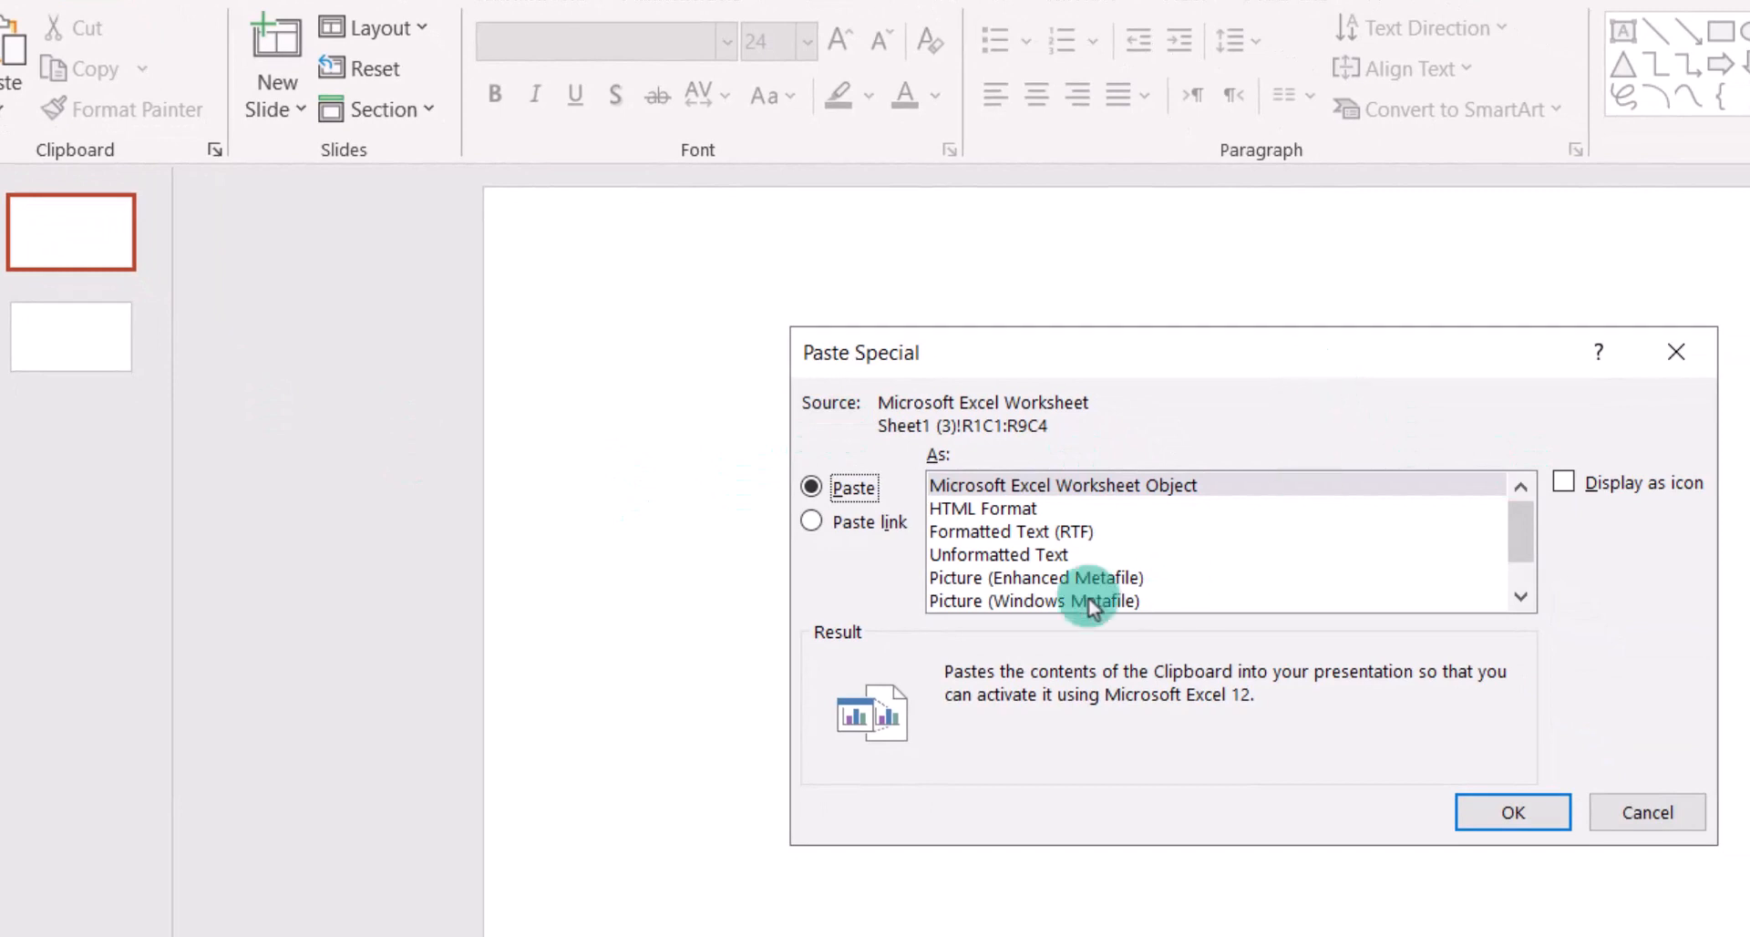
click(818, 523)
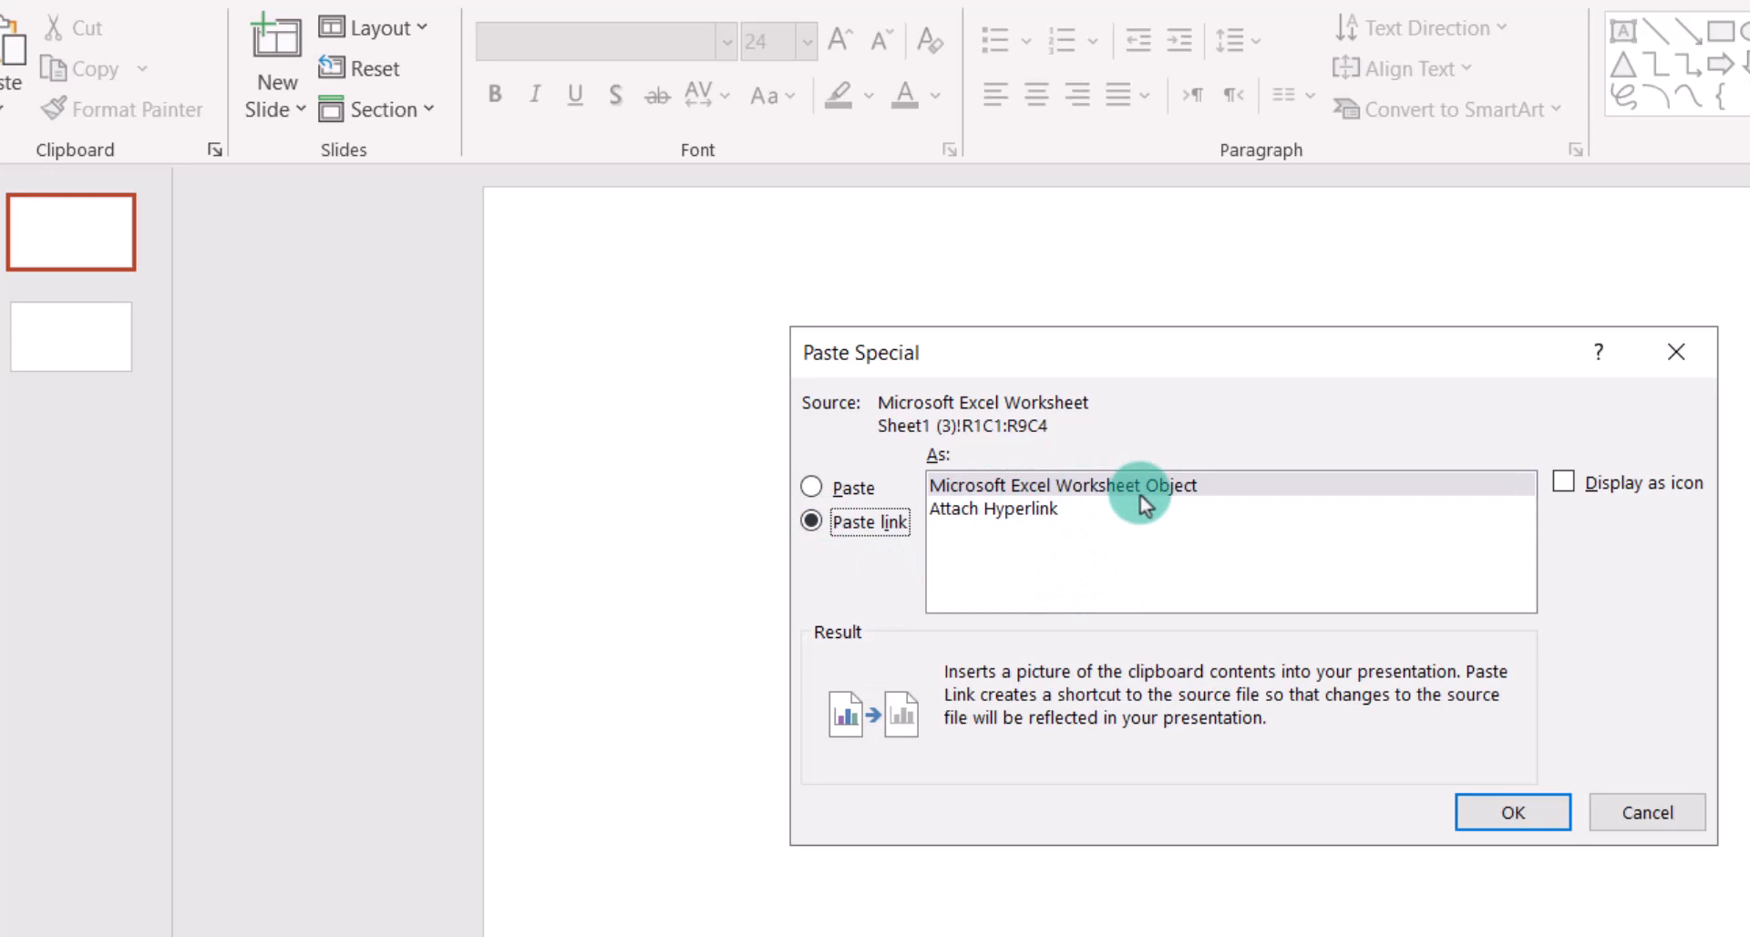
click(1513, 813)
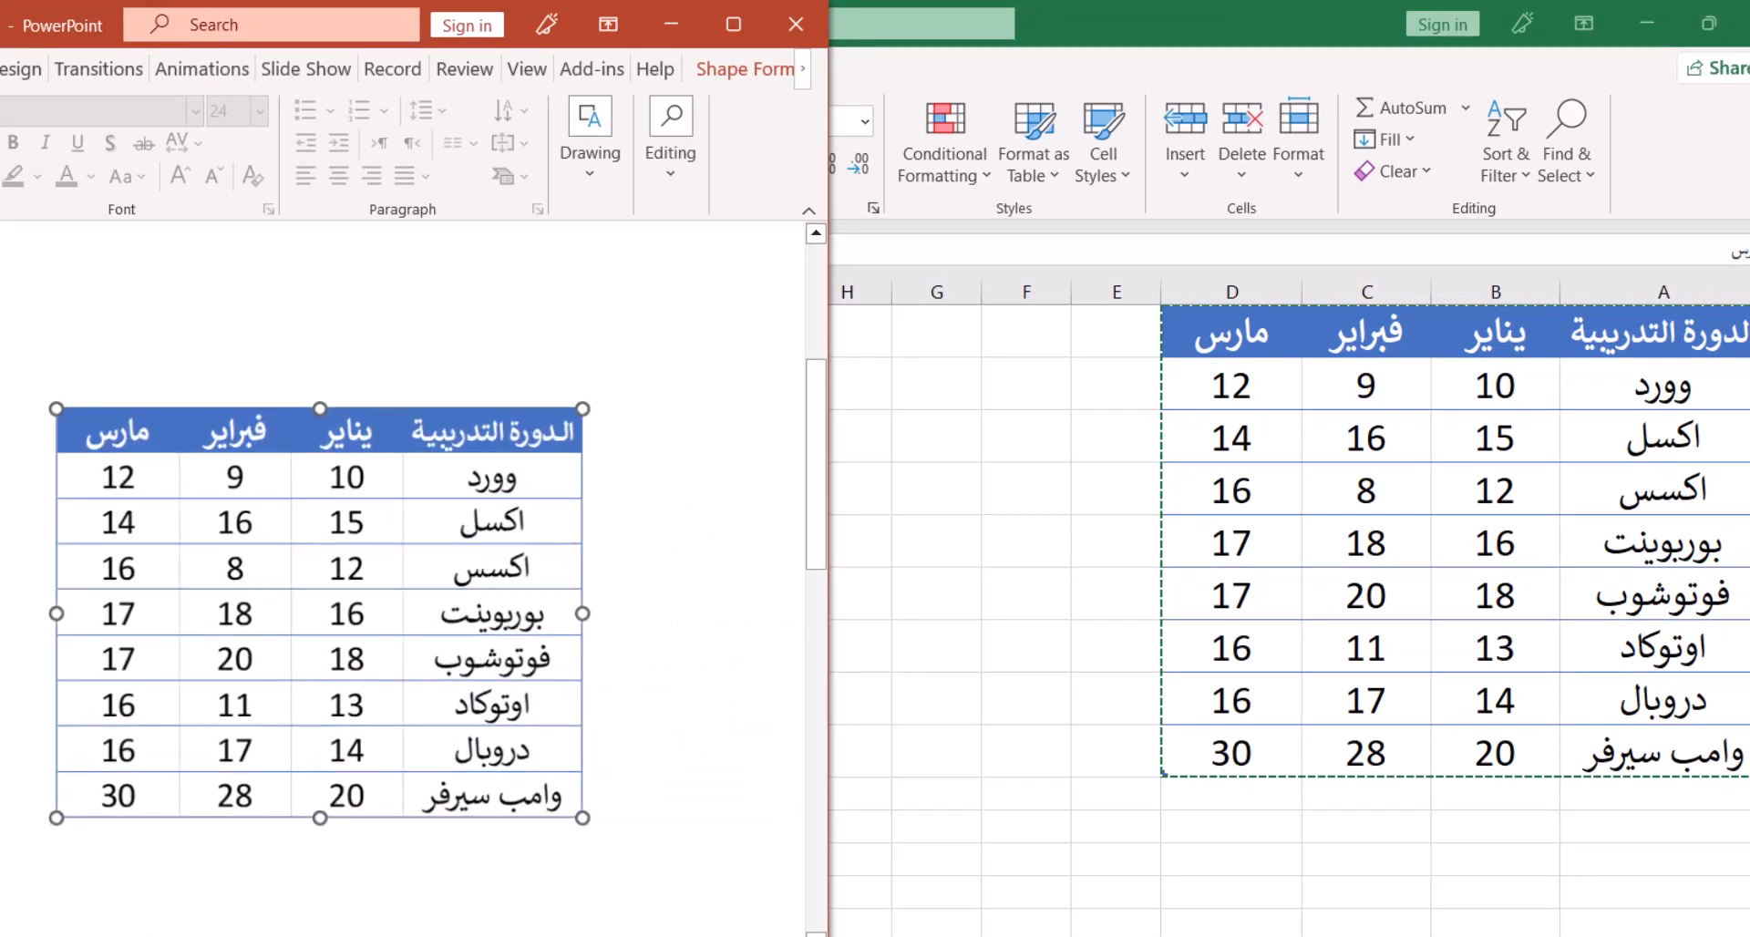
Step: Switch to Excel, restore its window beside the presentation, and set the February value for اكسس (C4) to 18
click(1365, 502)
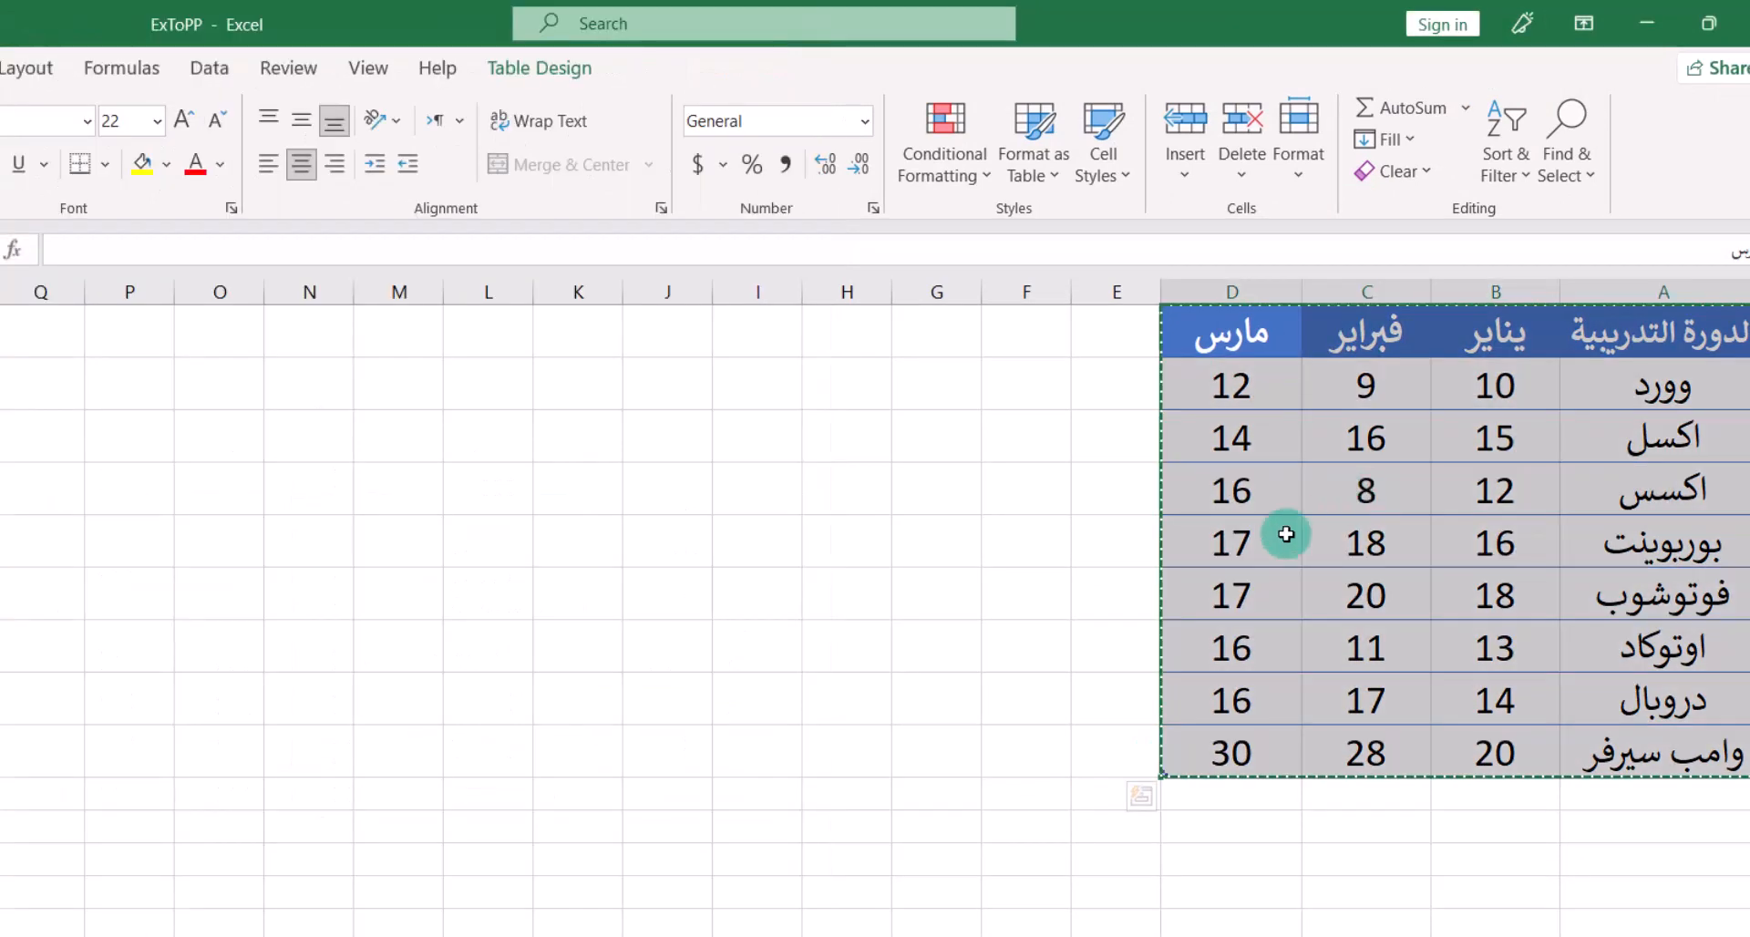
click(1728, 36)
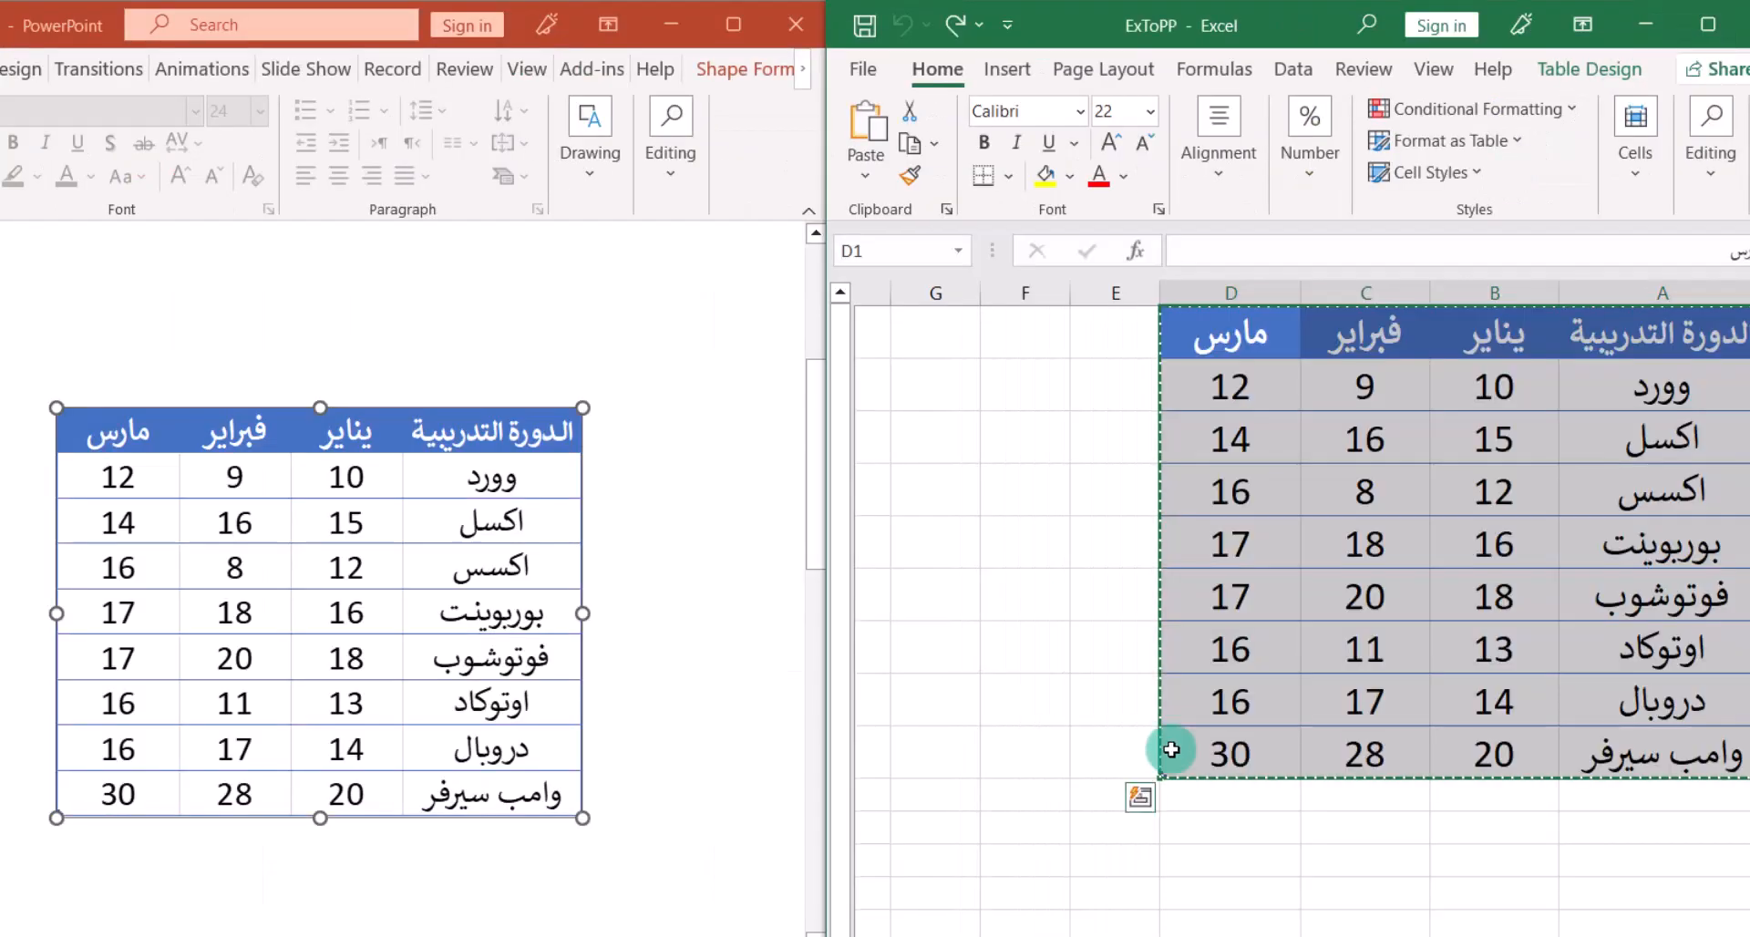
click(1351, 453)
click(1359, 501)
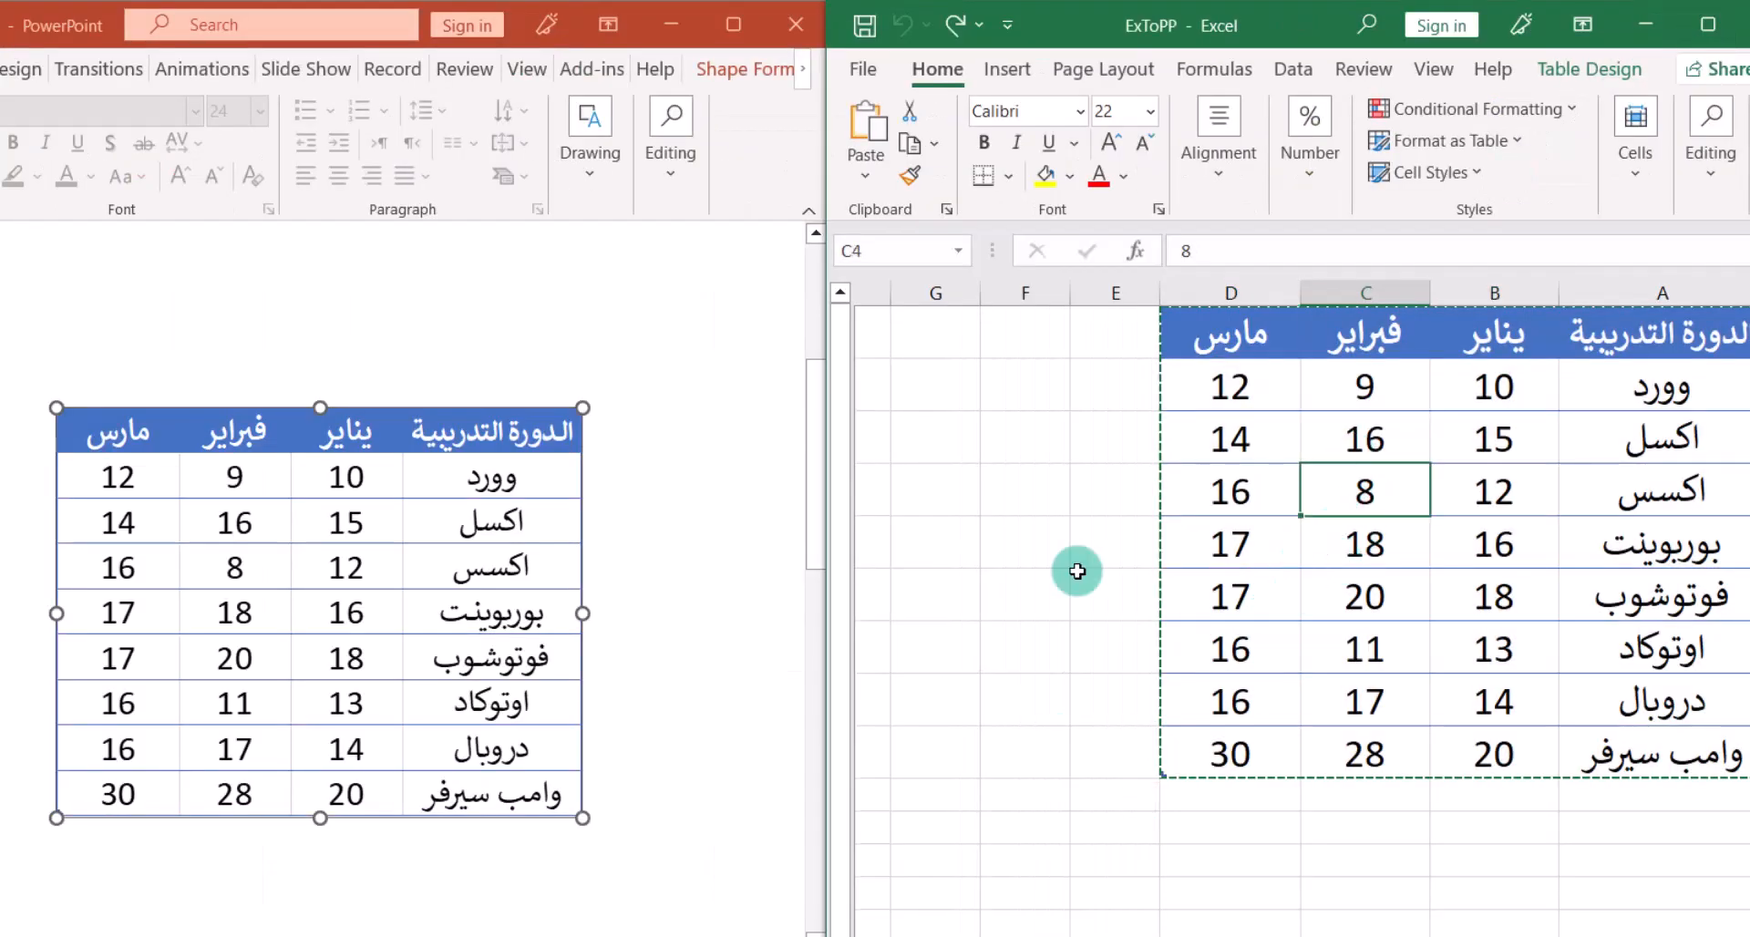
text(18)
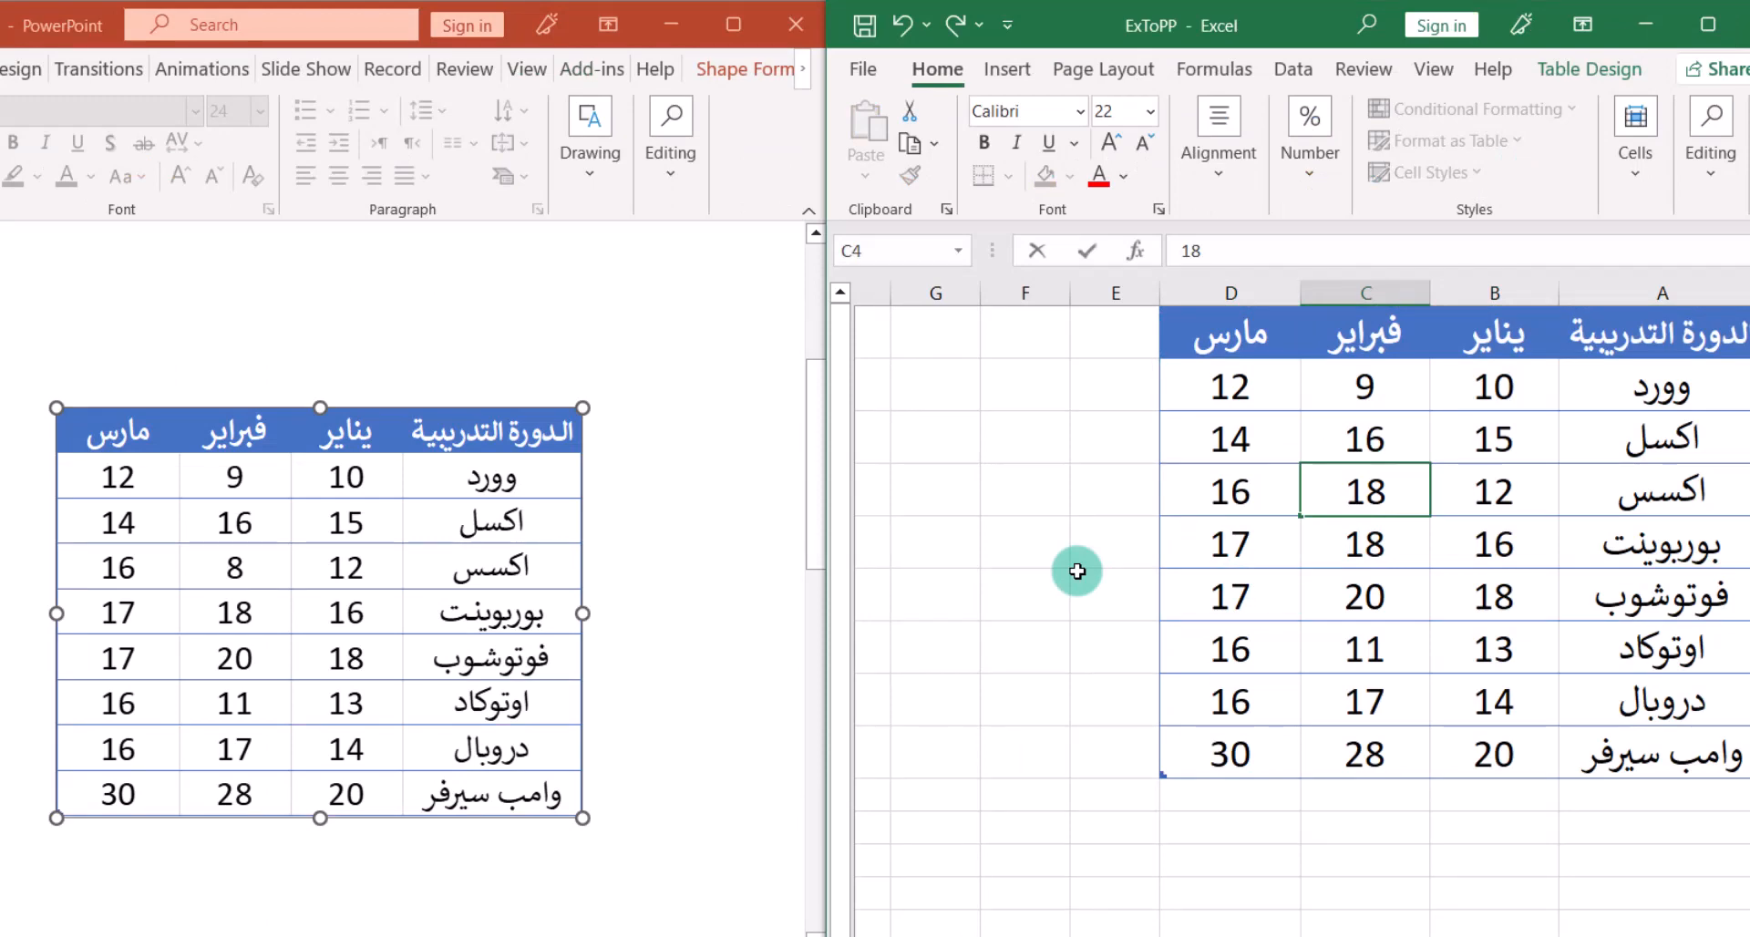
key(Return)
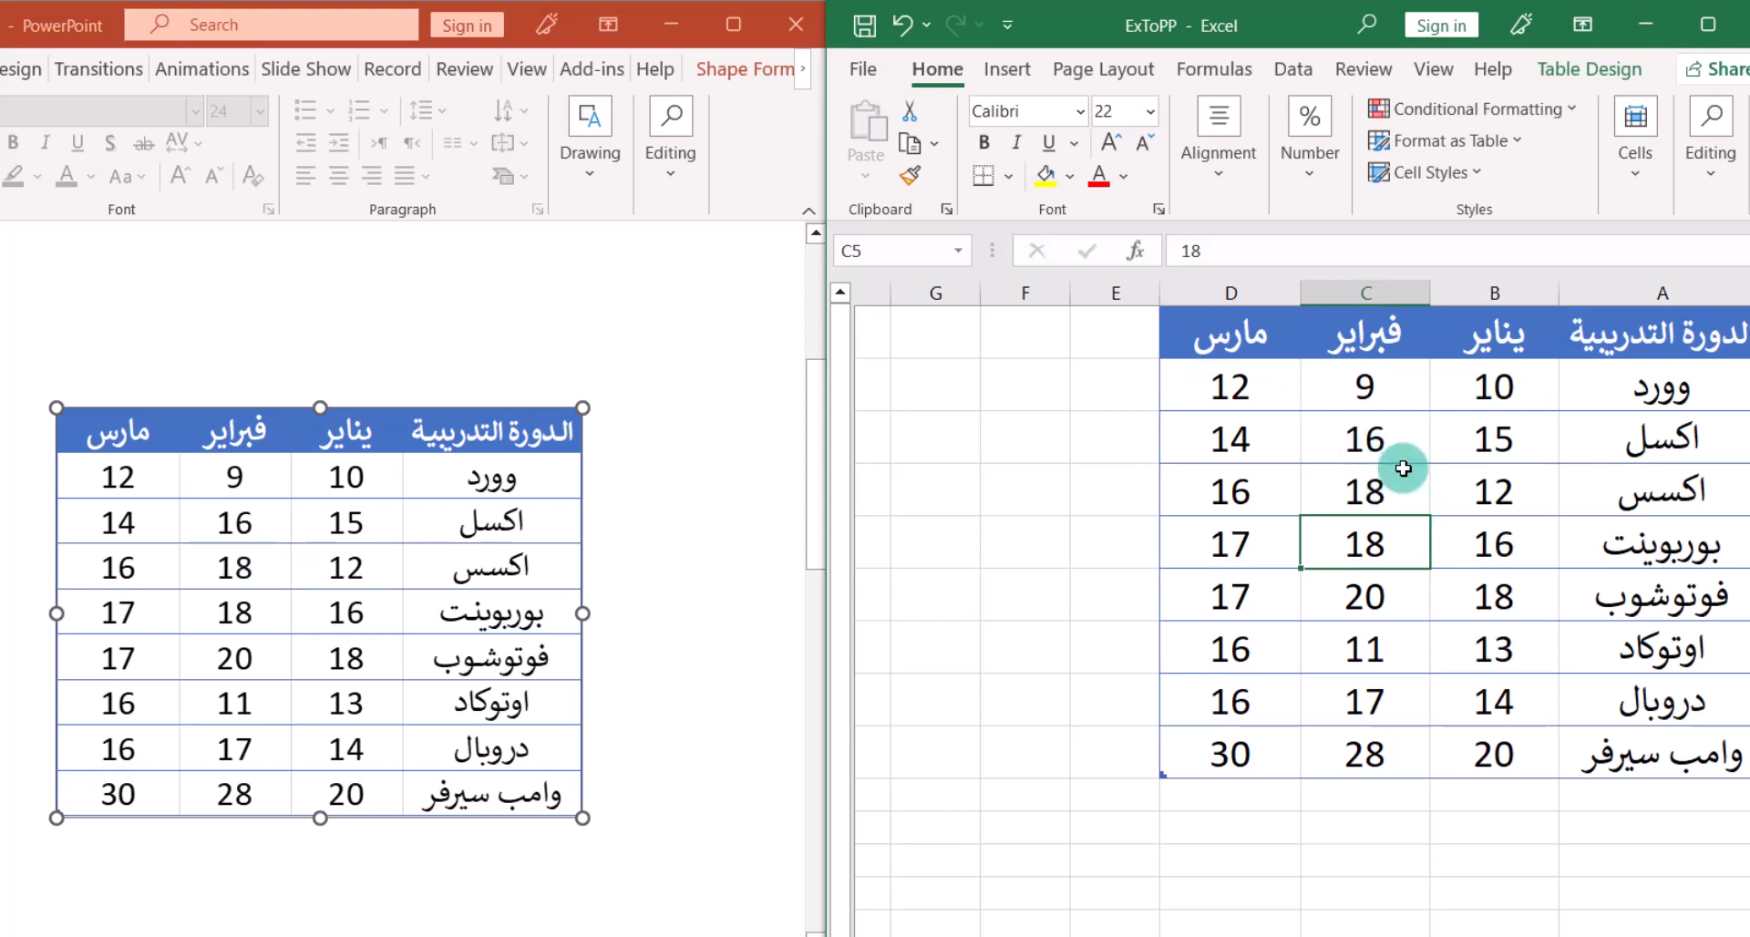
Step: Apply the orange Light table style with a solid header row to the whole table A1:D9
click(1387, 492)
drag(1656, 342, 1189, 754)
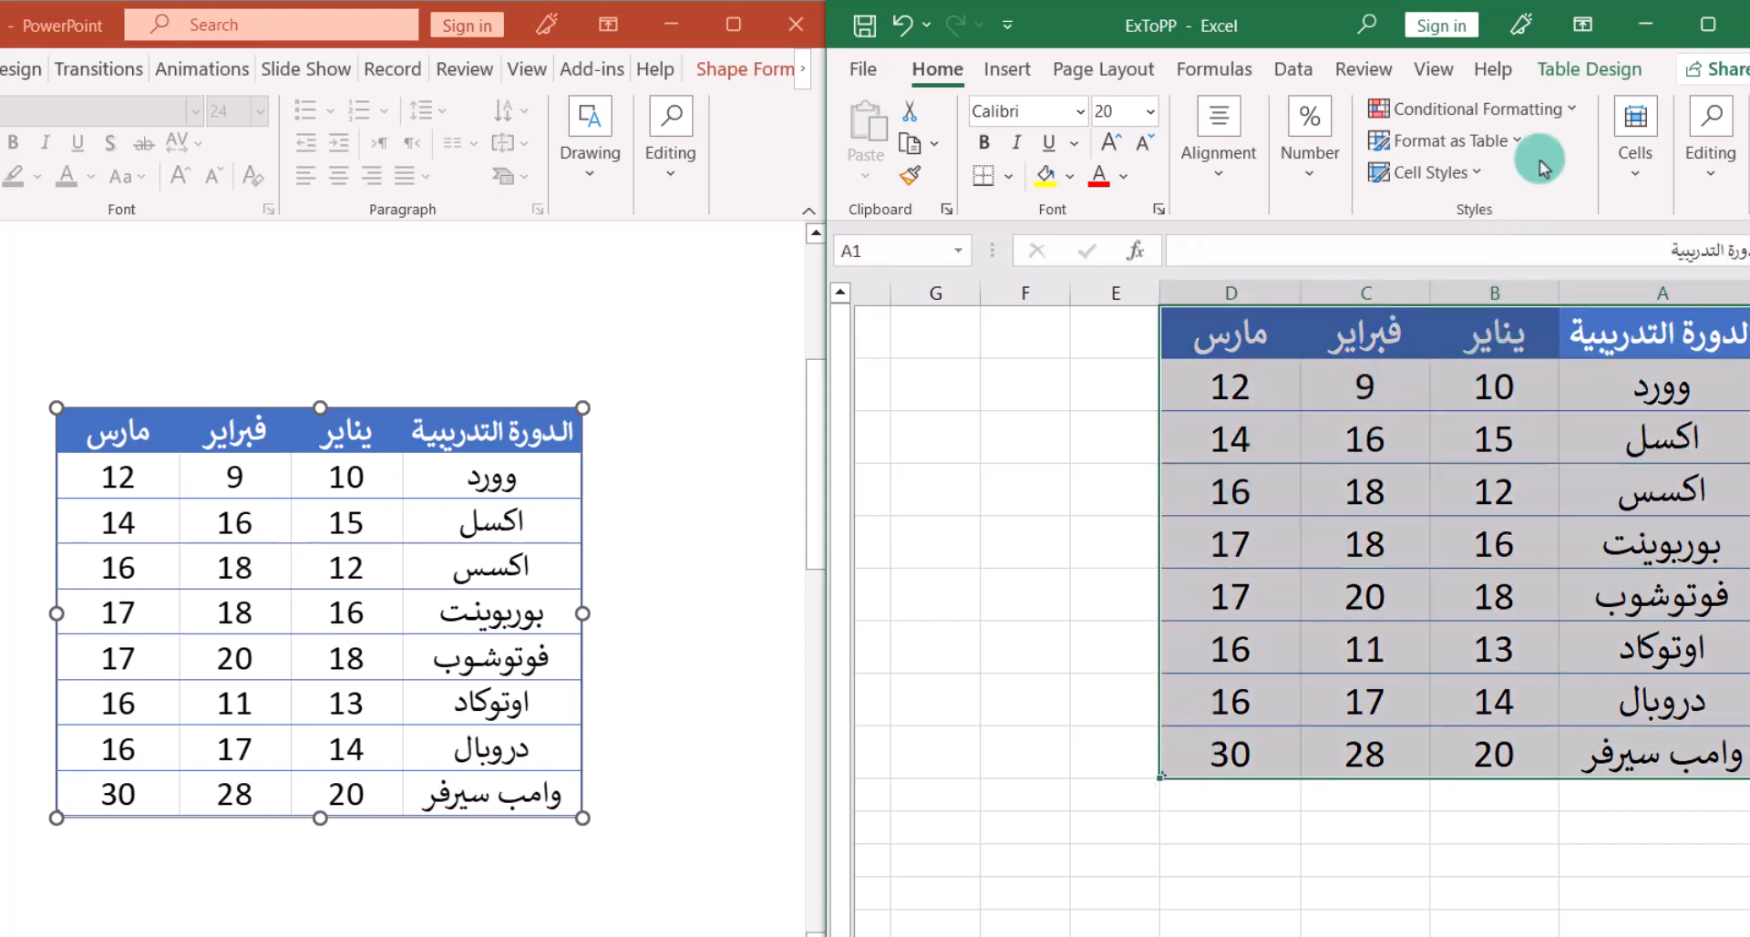
click(1581, 69)
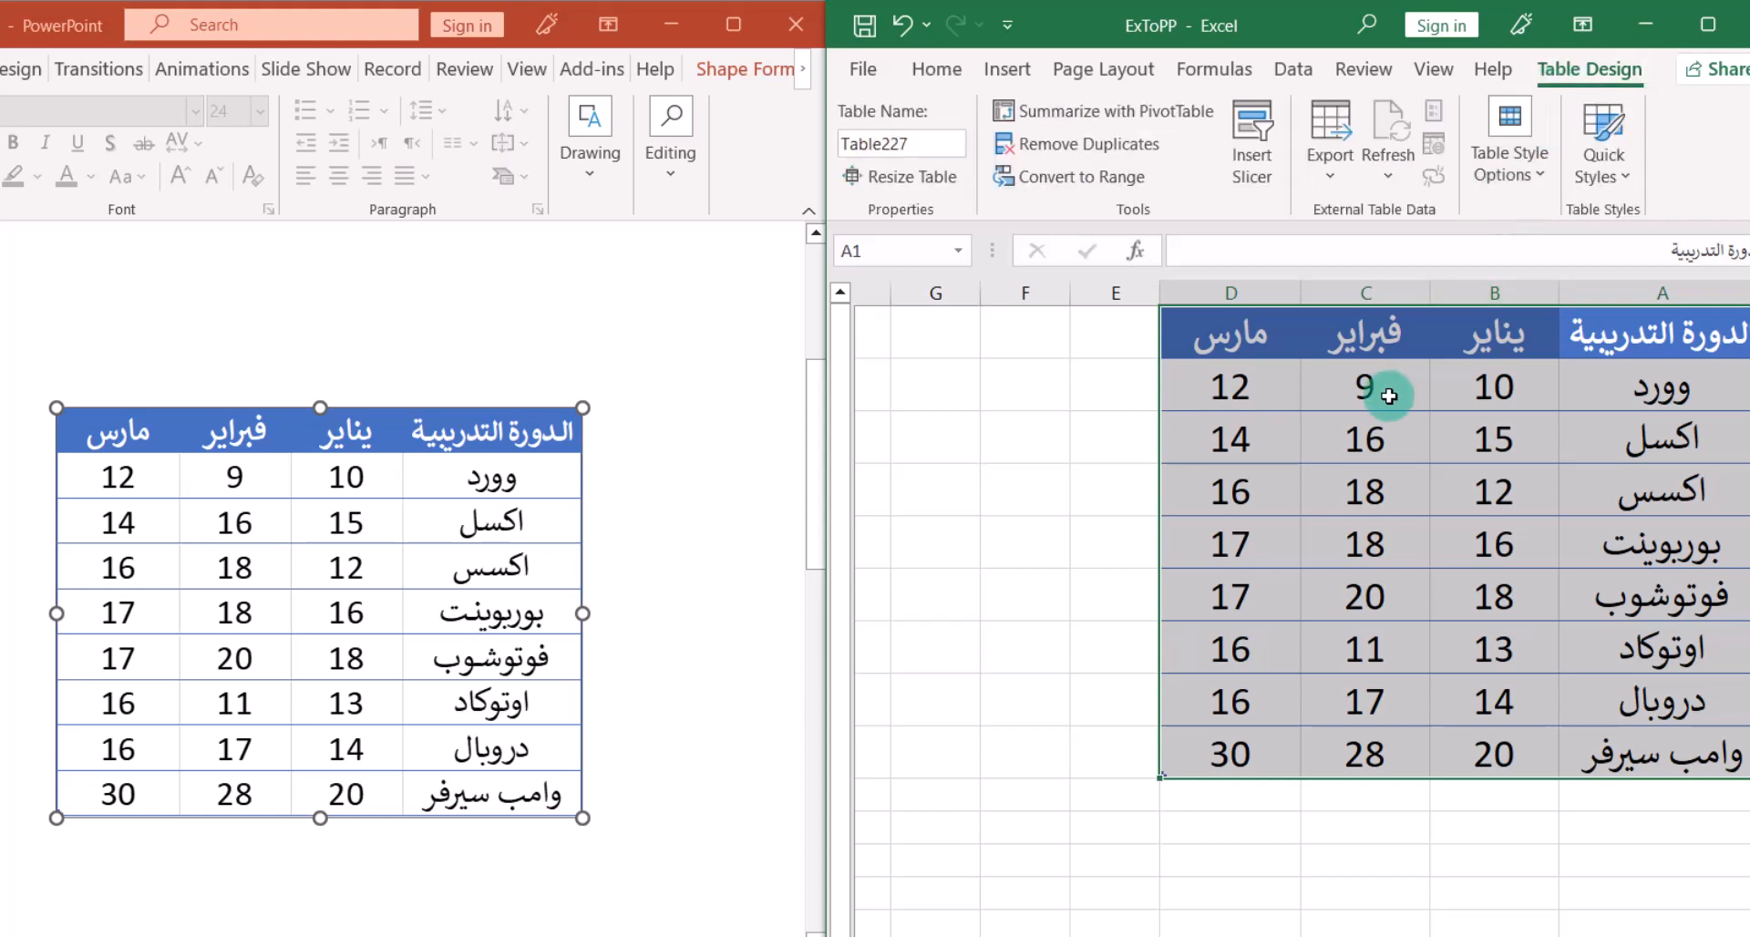
click(1601, 160)
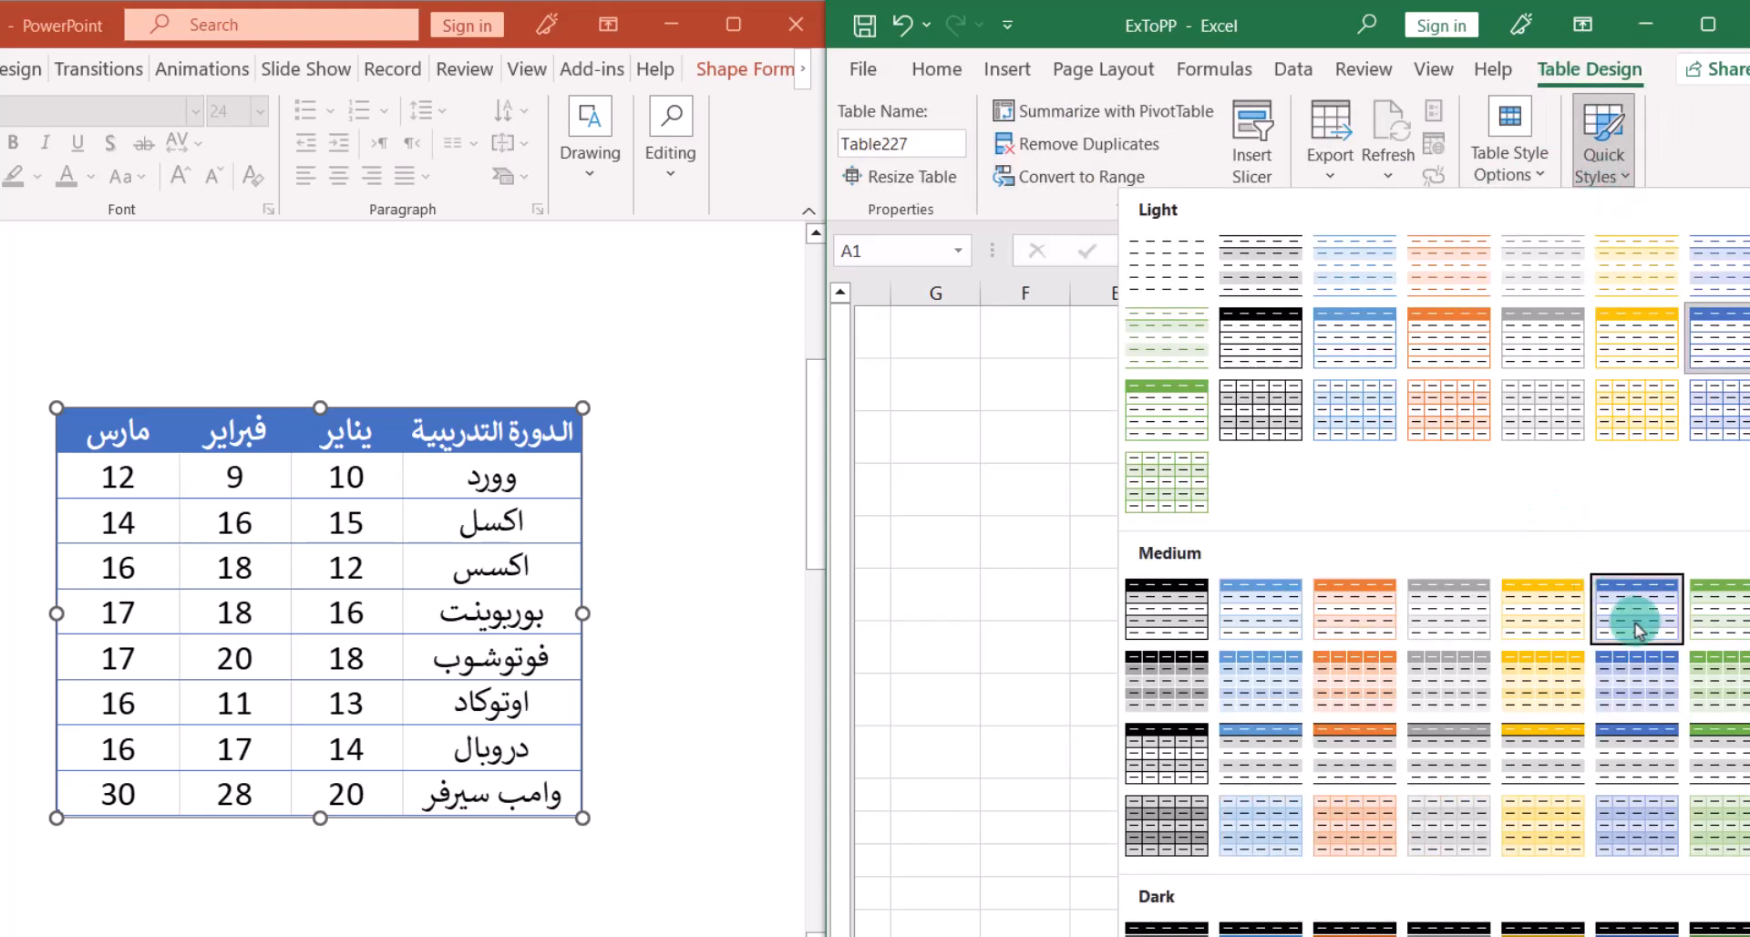
click(1452, 360)
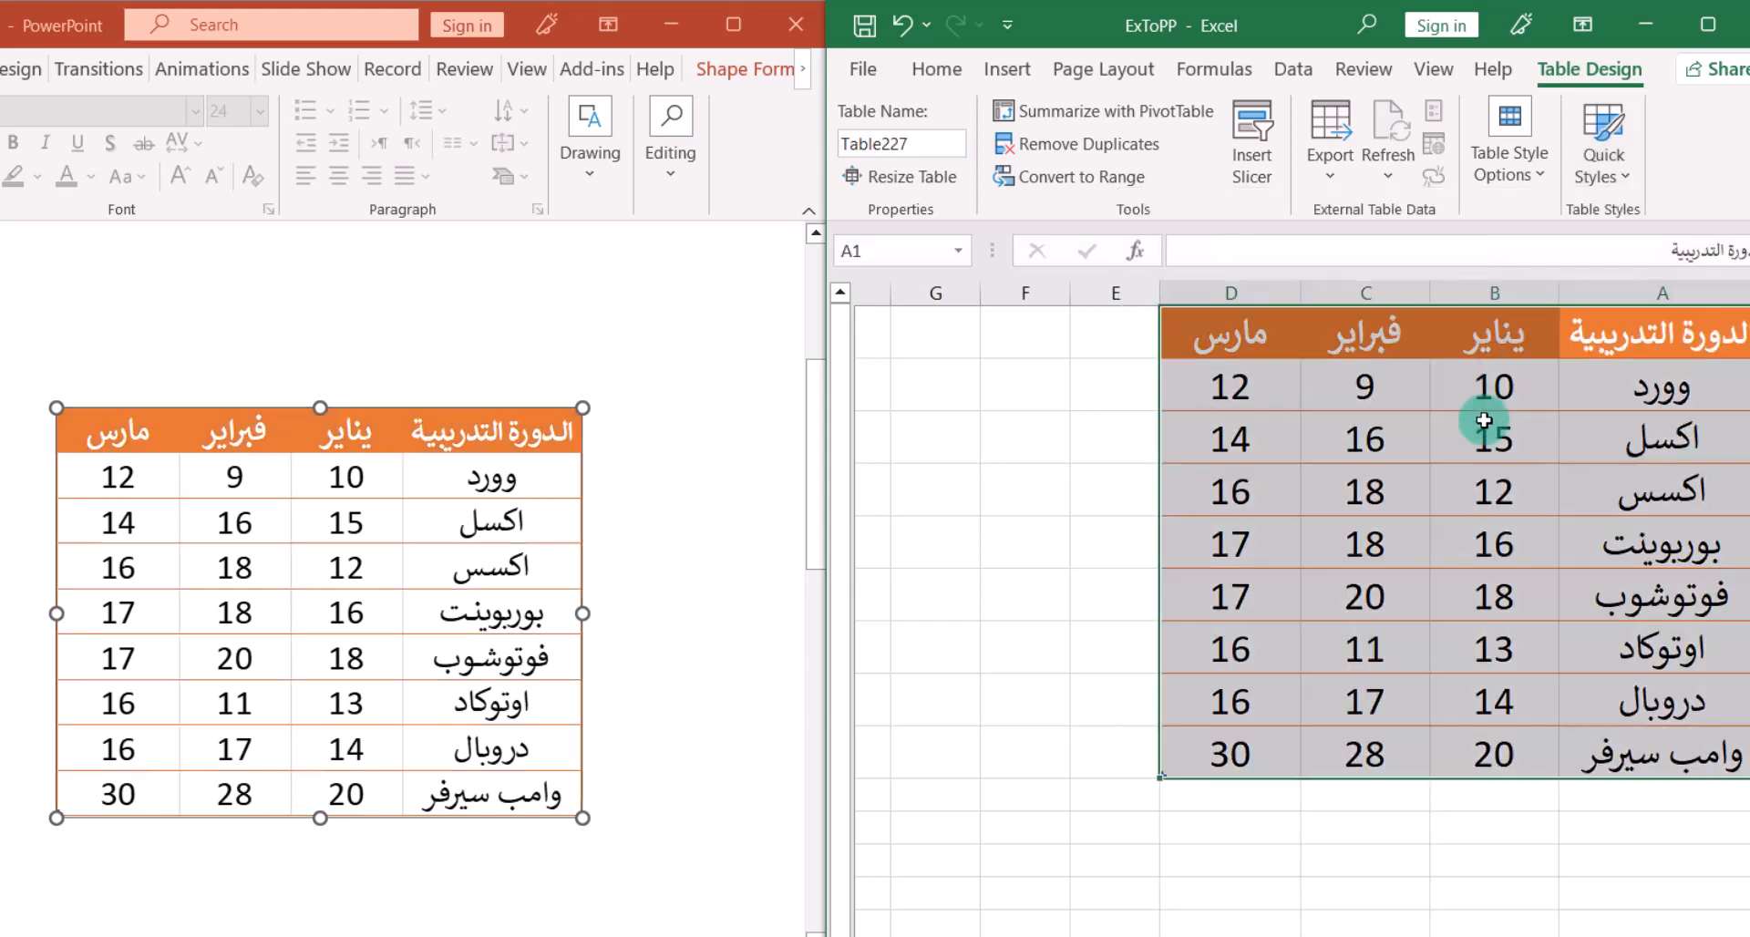
Step: Fill the اكسس row, cells A4:D4, with green and deselect it
click(1113, 497)
drag(1230, 489, 1589, 507)
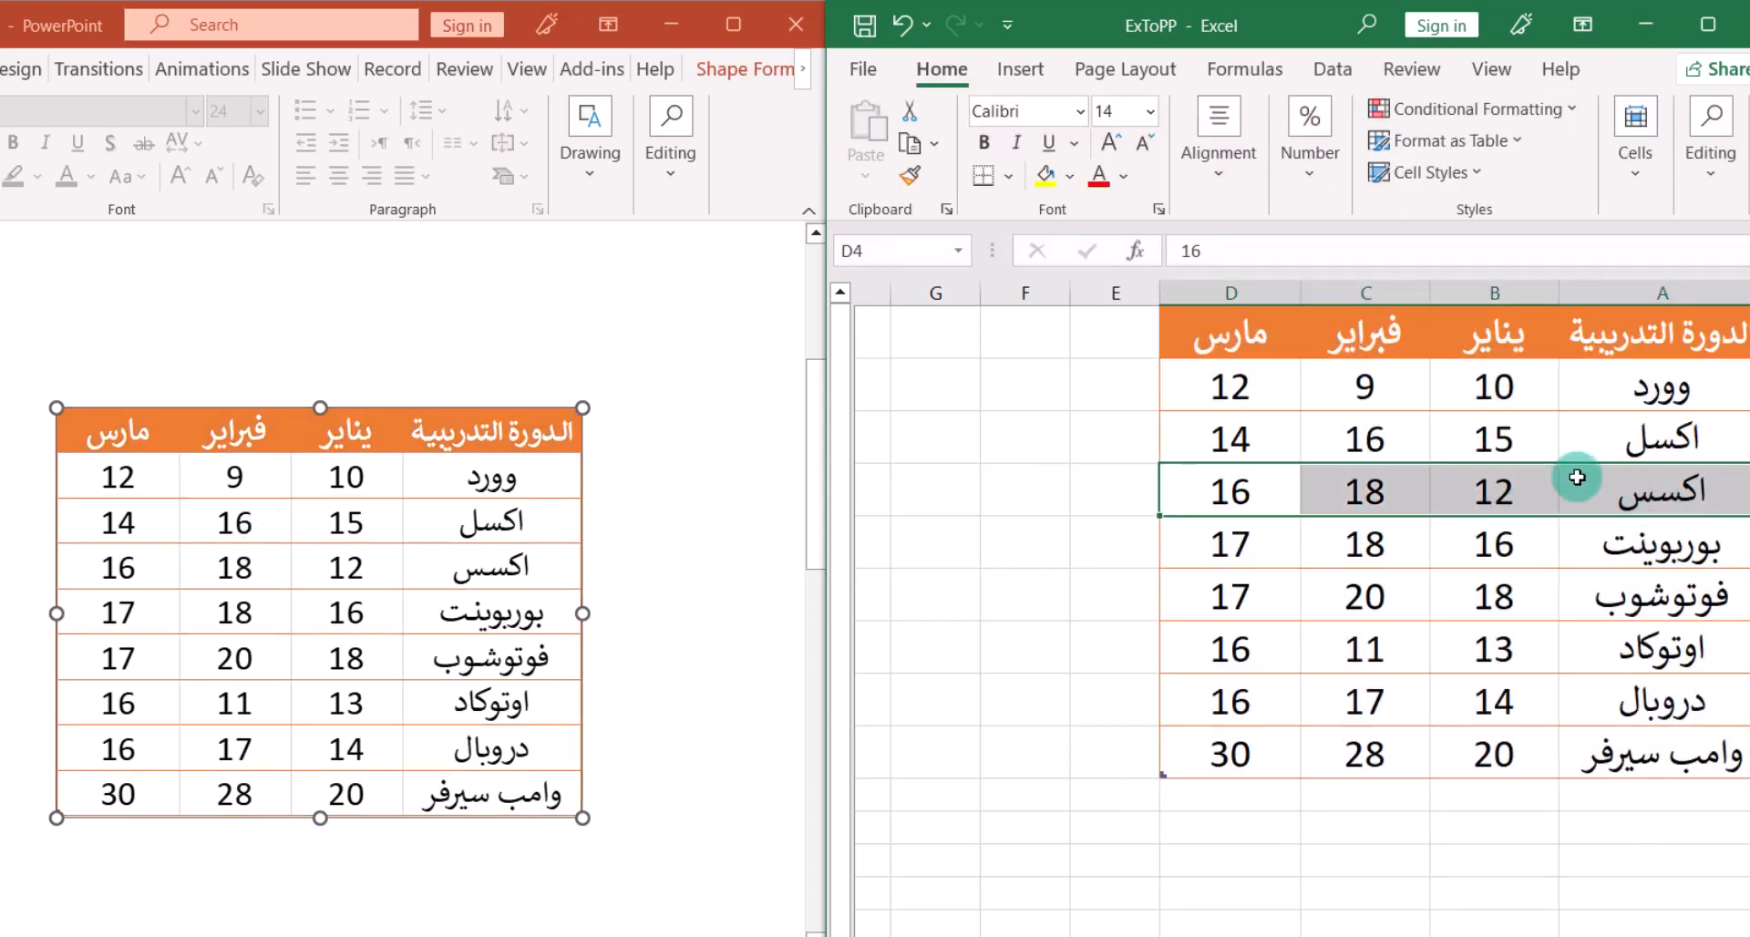
click(955, 67)
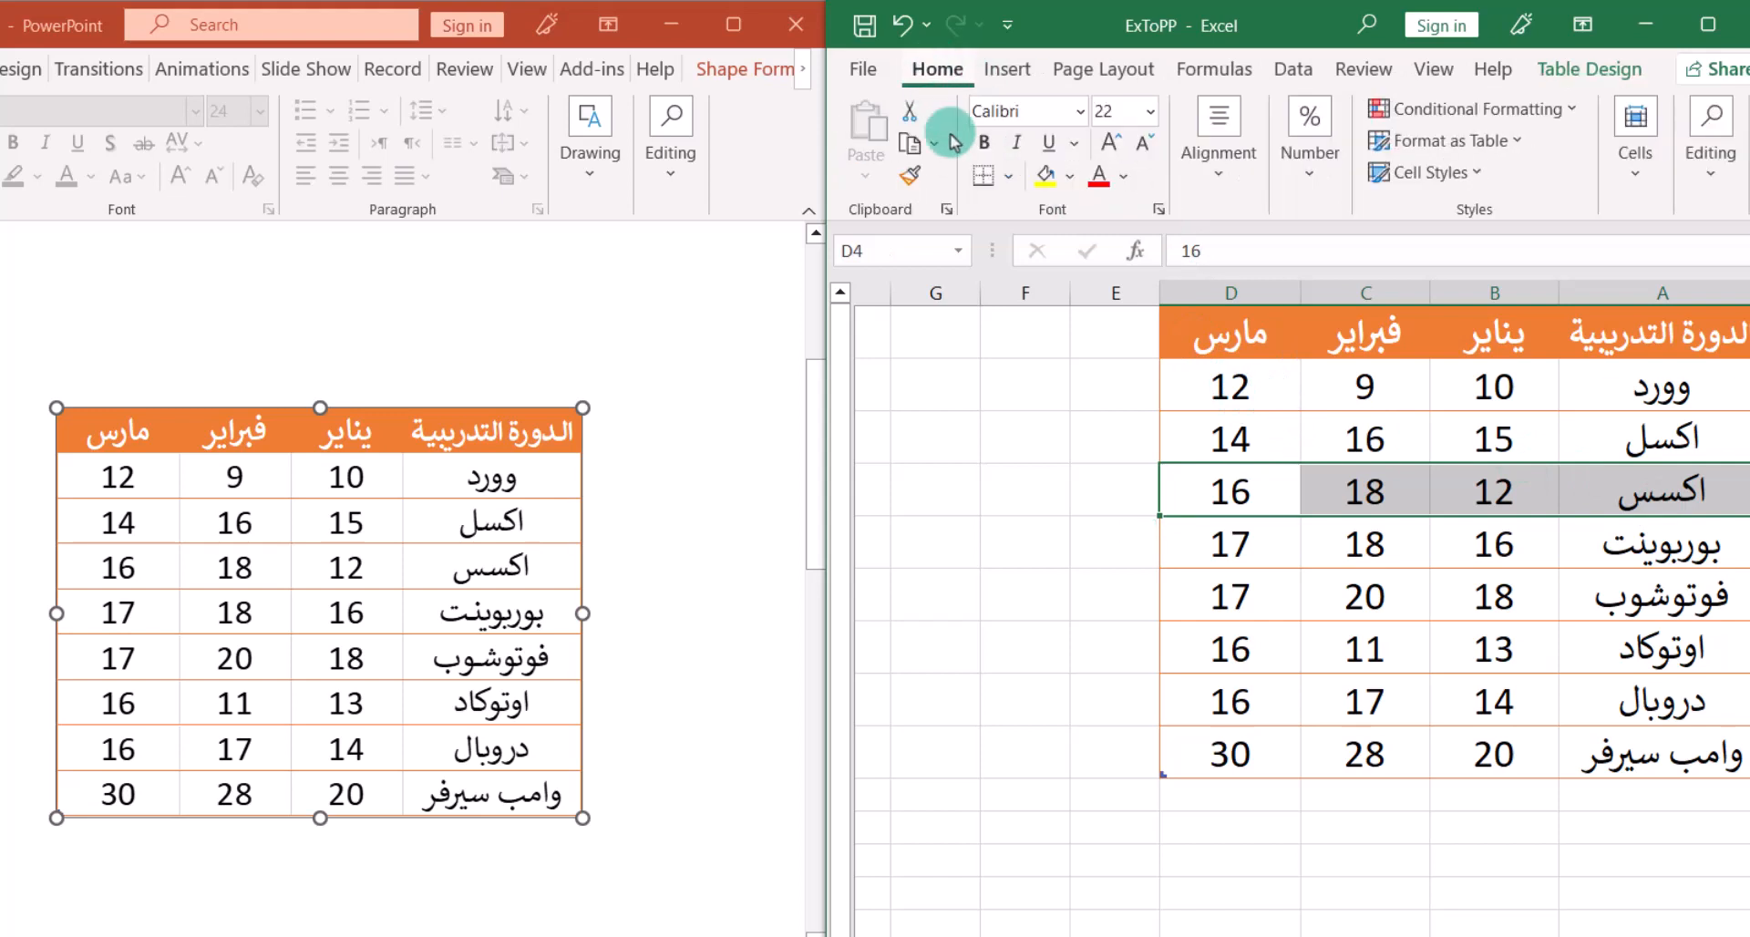
click(1123, 180)
click(1069, 175)
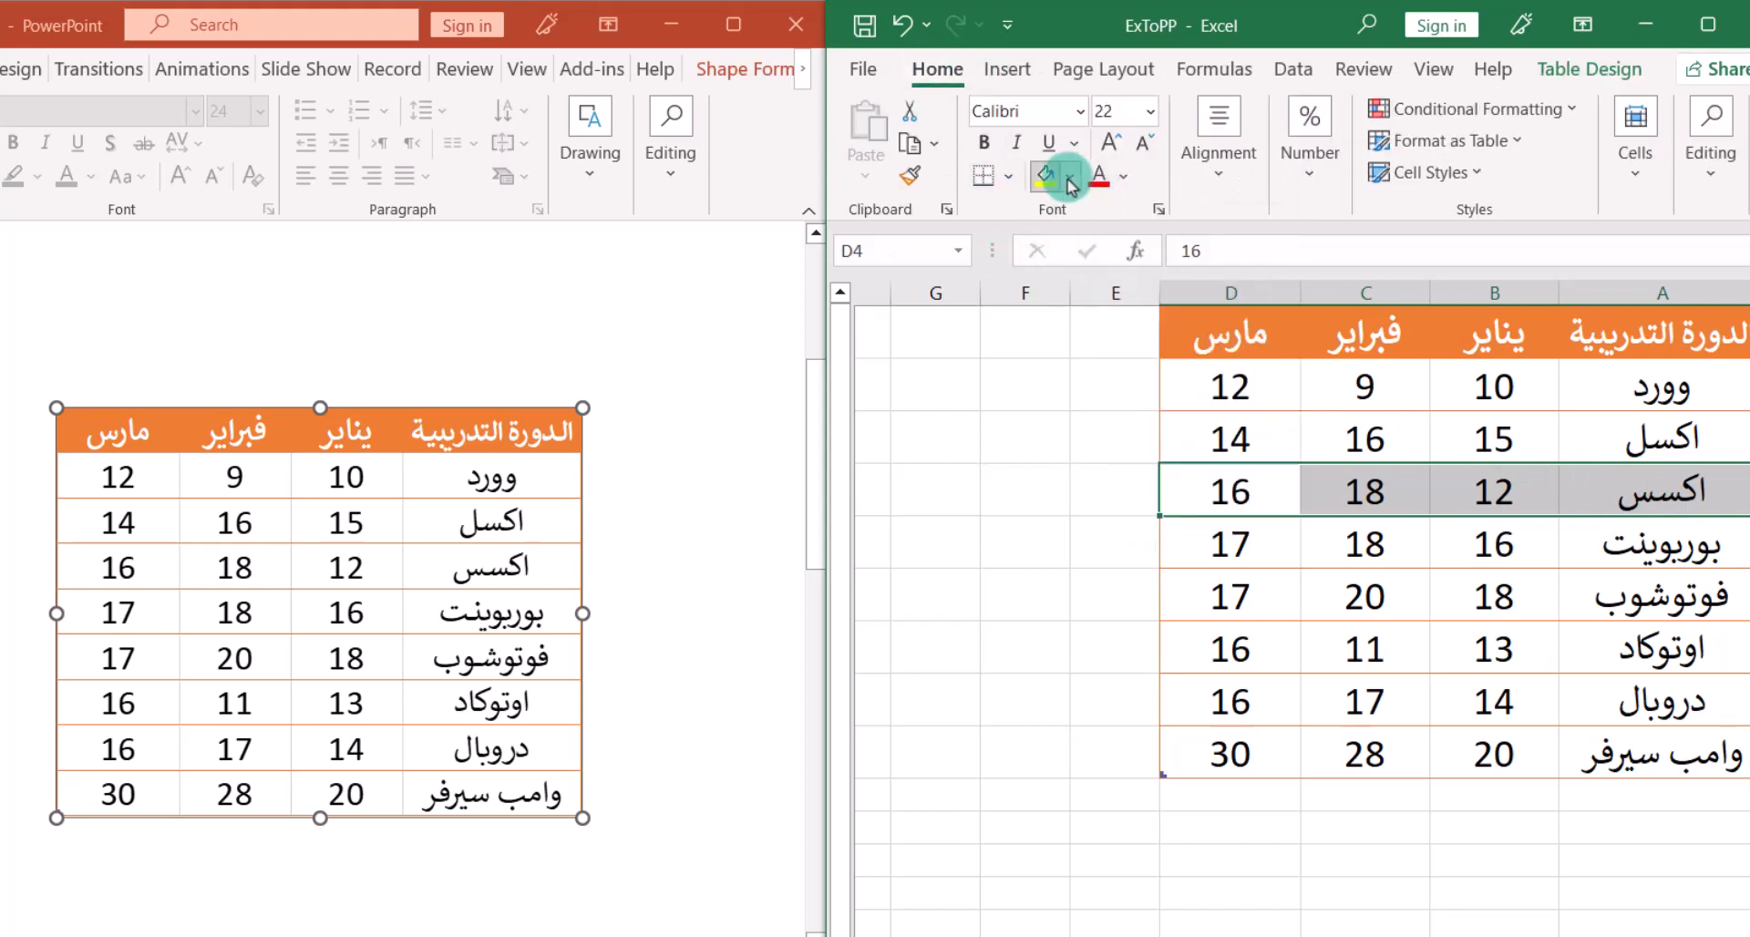
click(1070, 175)
click(1152, 431)
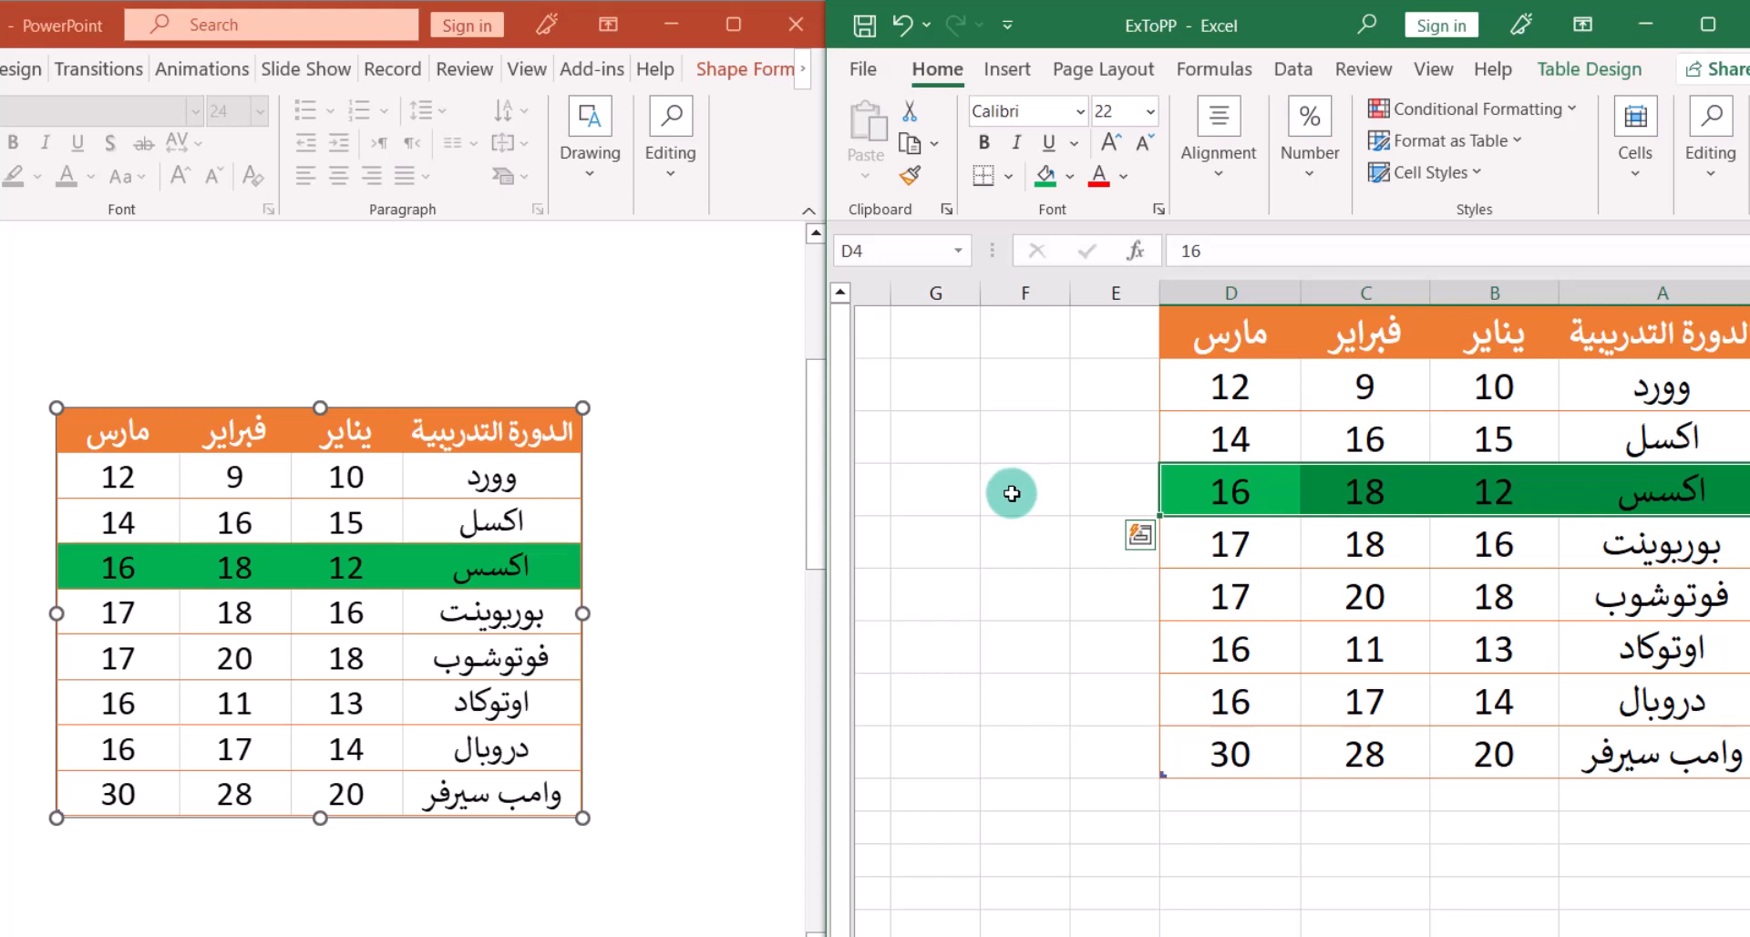
click(1244, 456)
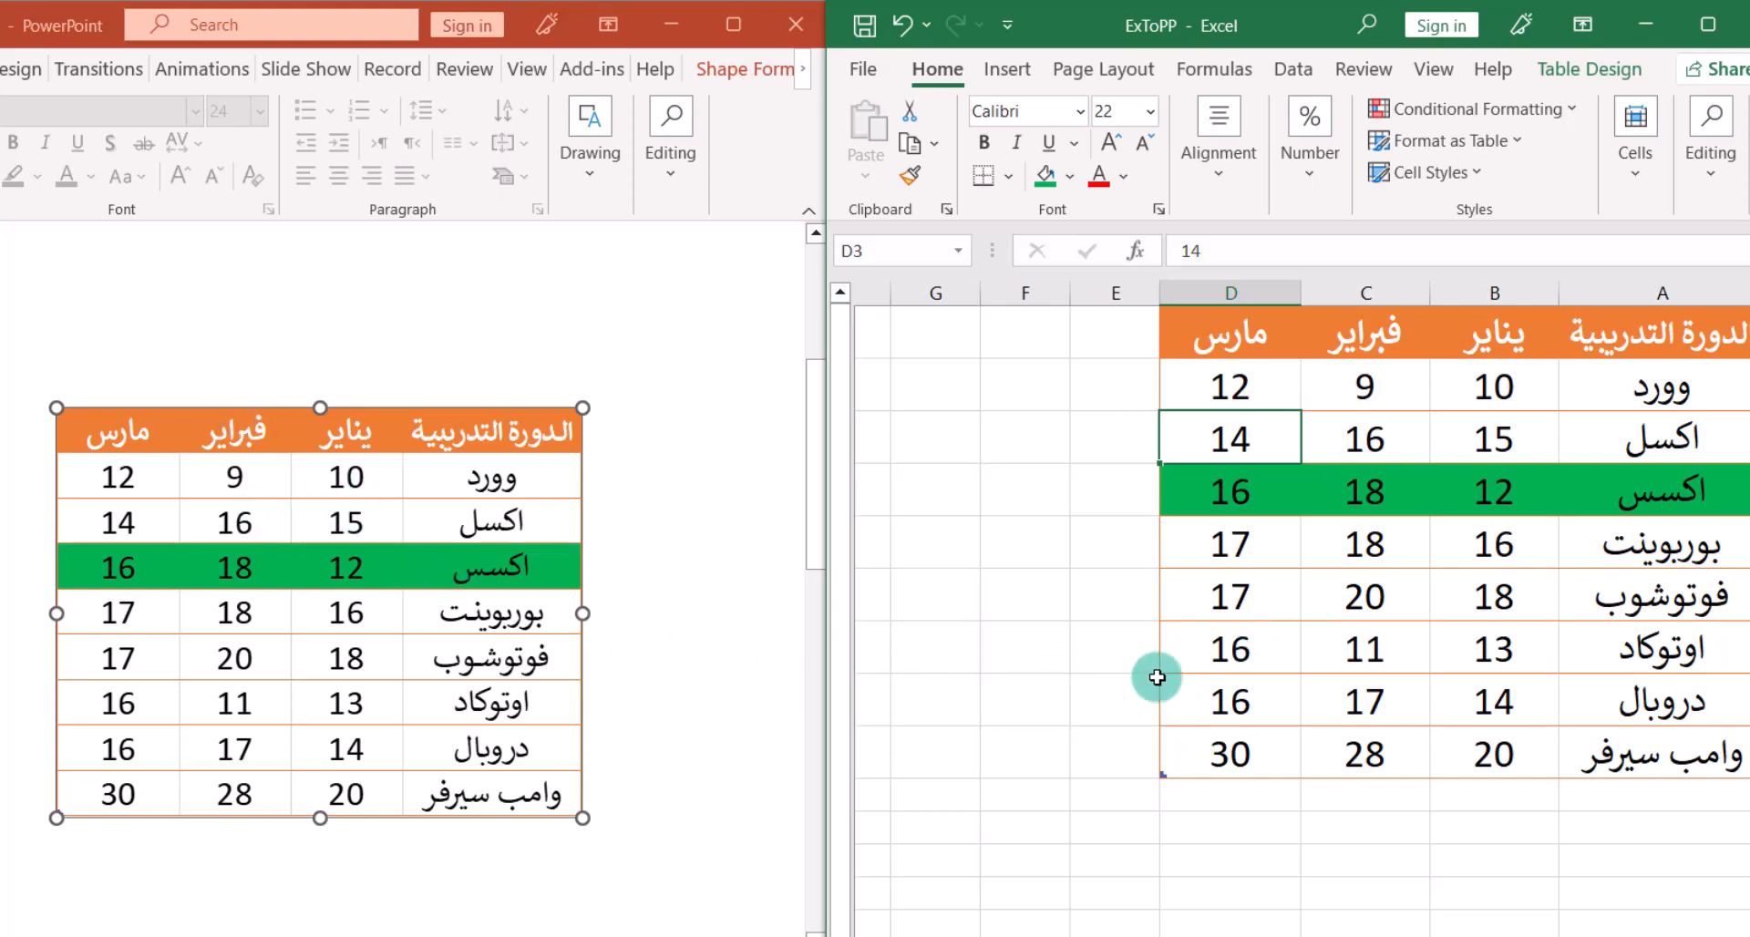
click(1029, 550)
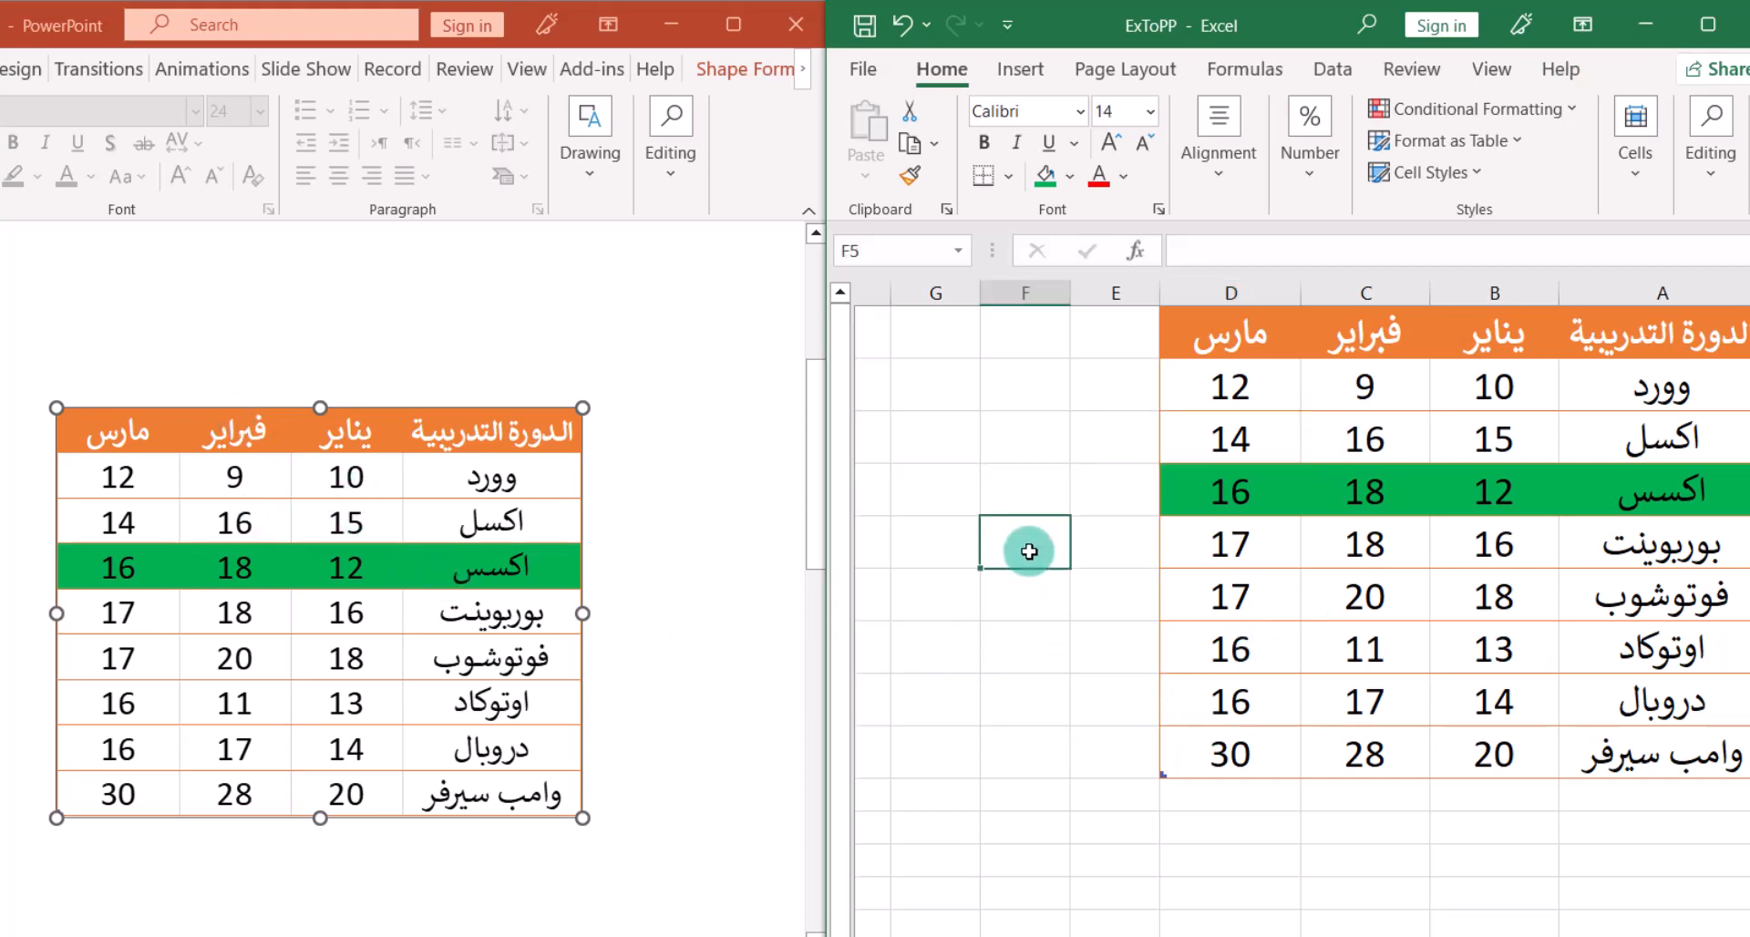
Step: Maximize the Excel window, insert a 2-D clustered column chart from the table A1:D9, and move it up beside the table
click(1703, 29)
click(992, 456)
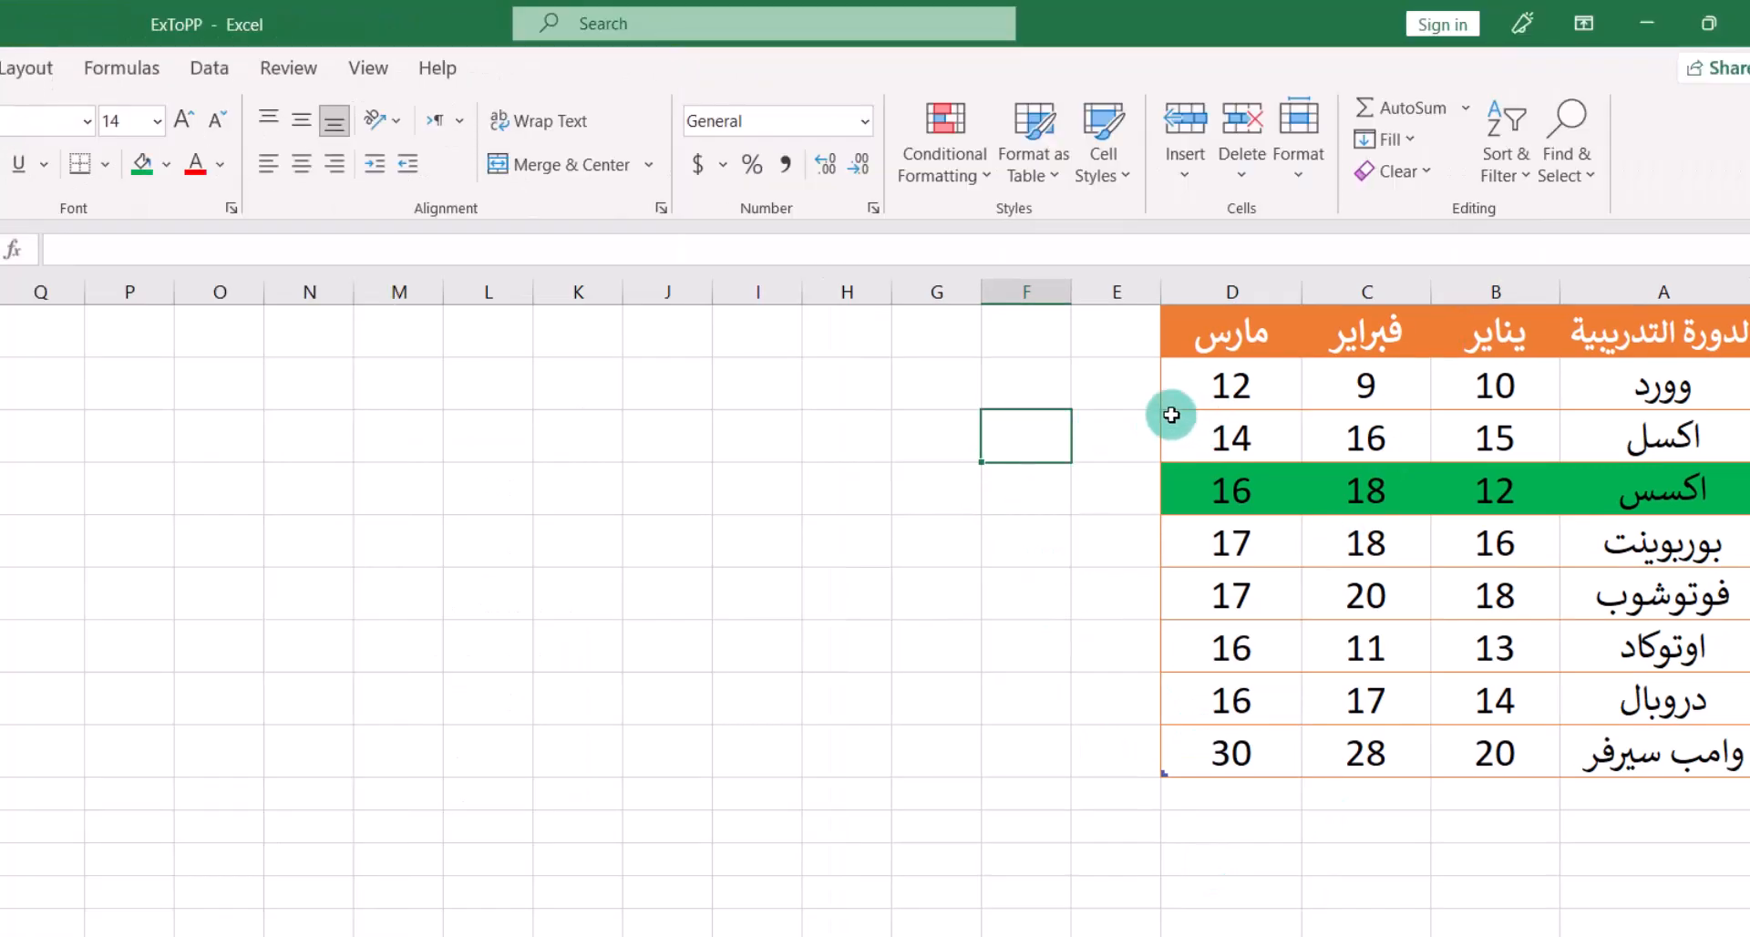
click(1215, 339)
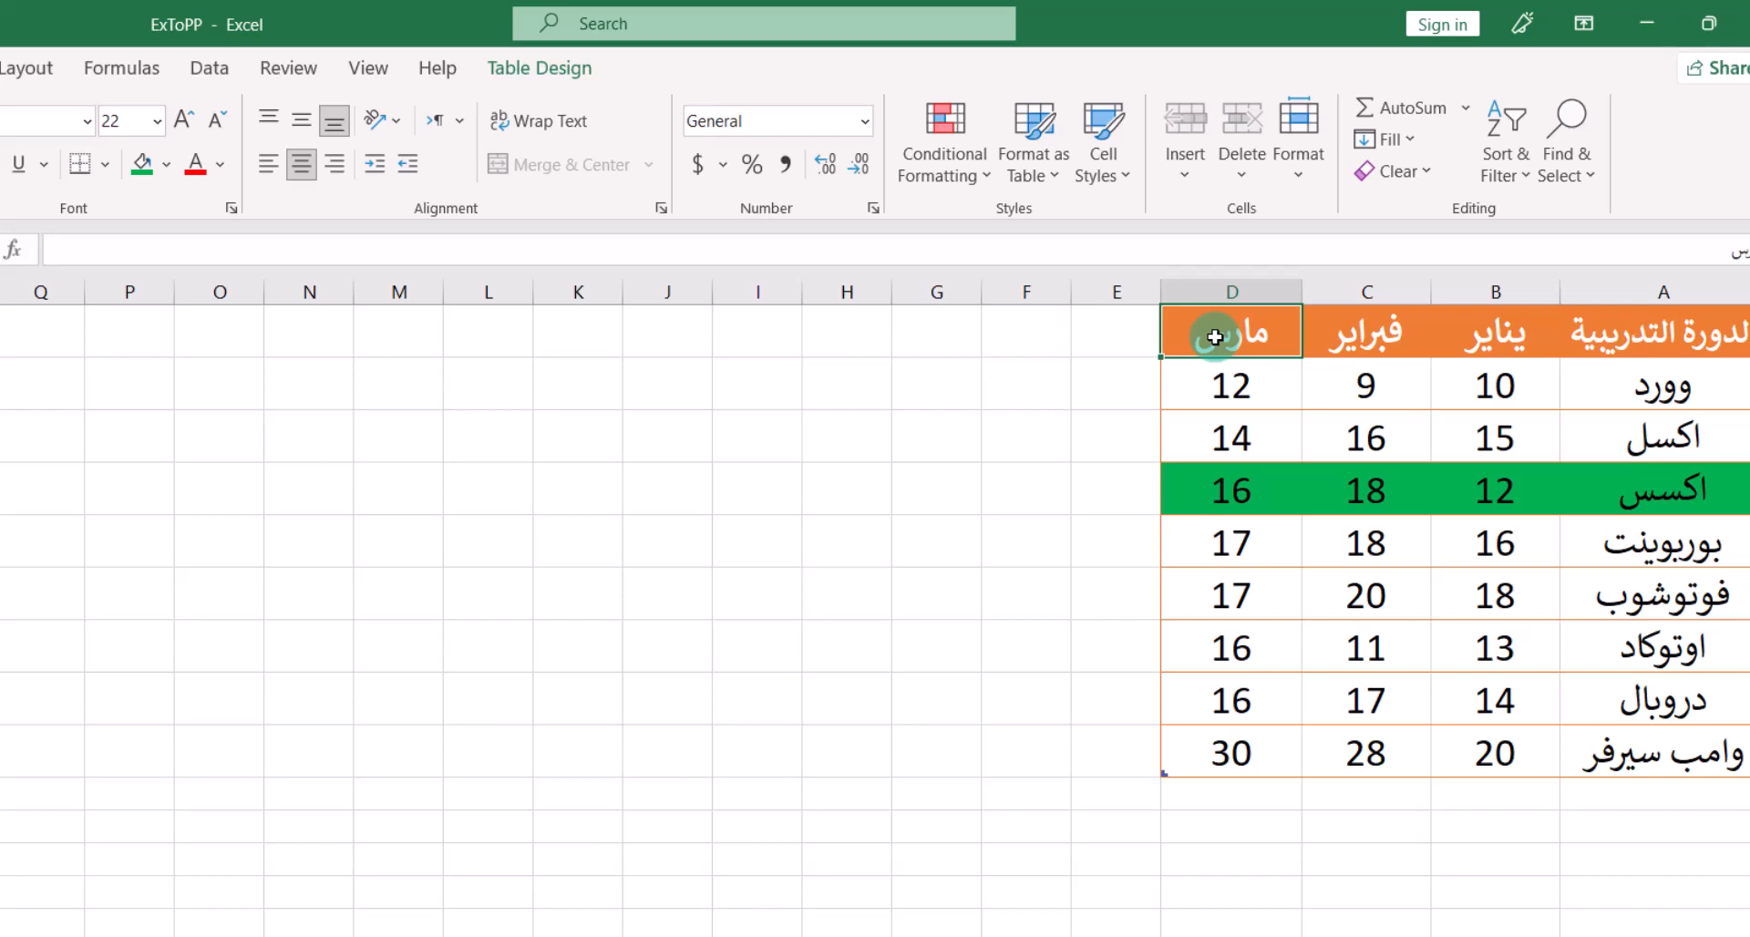
drag(1270, 365, 1696, 757)
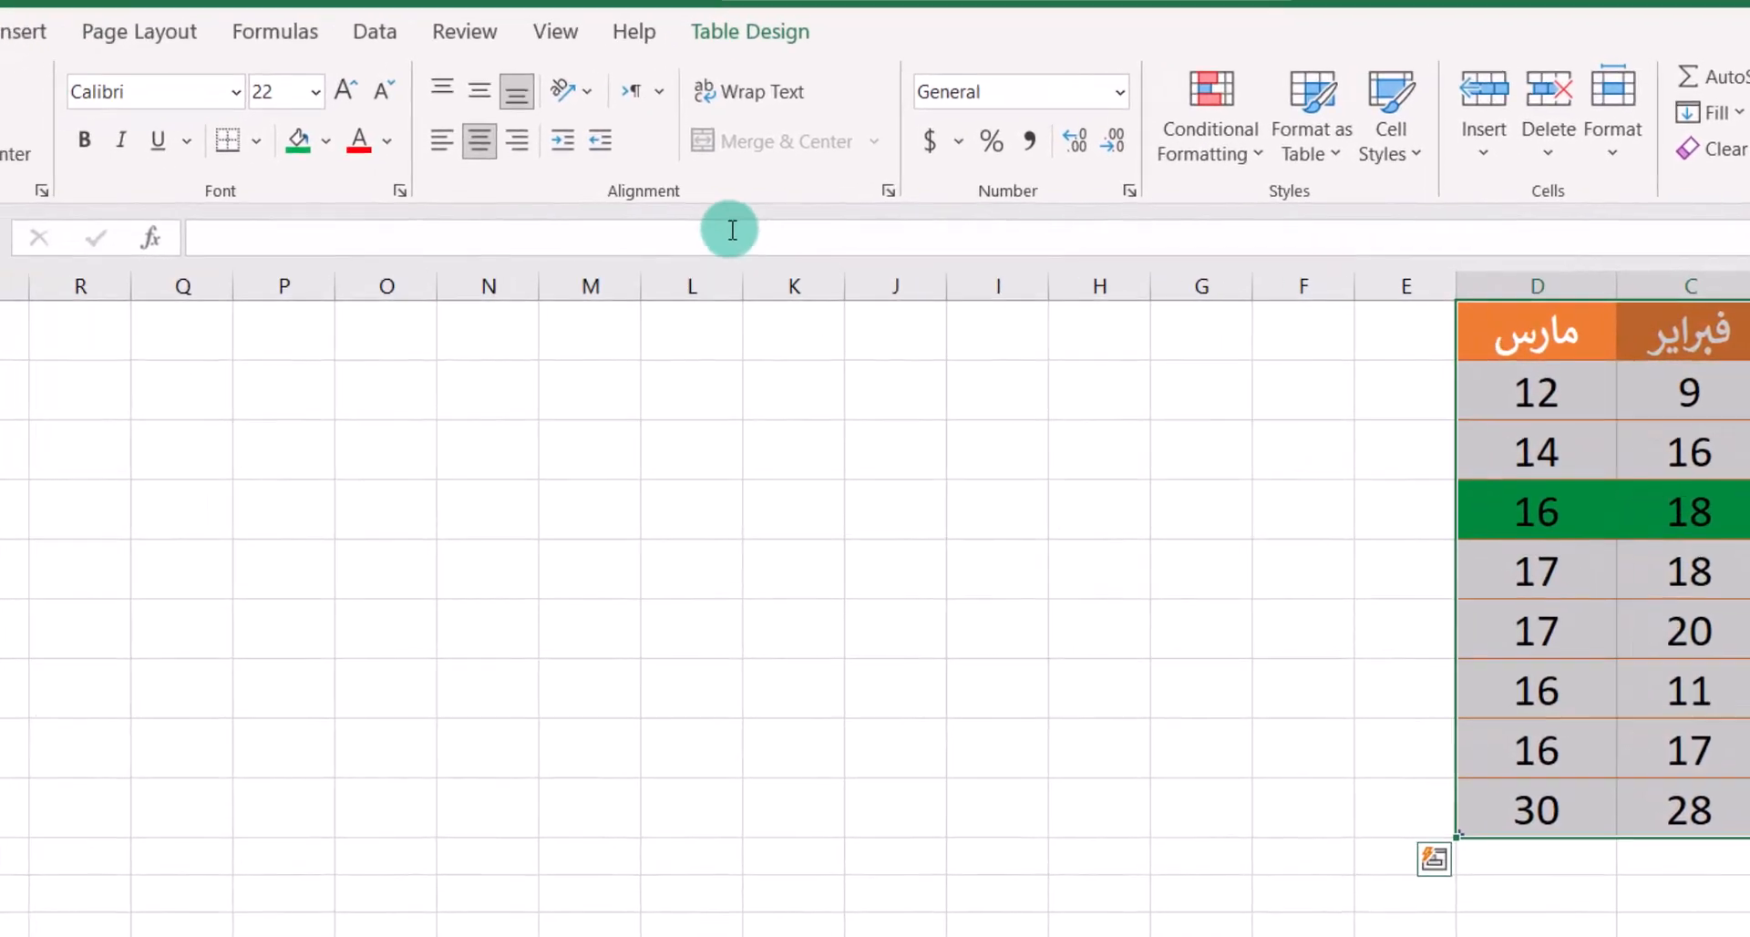
click(37, 20)
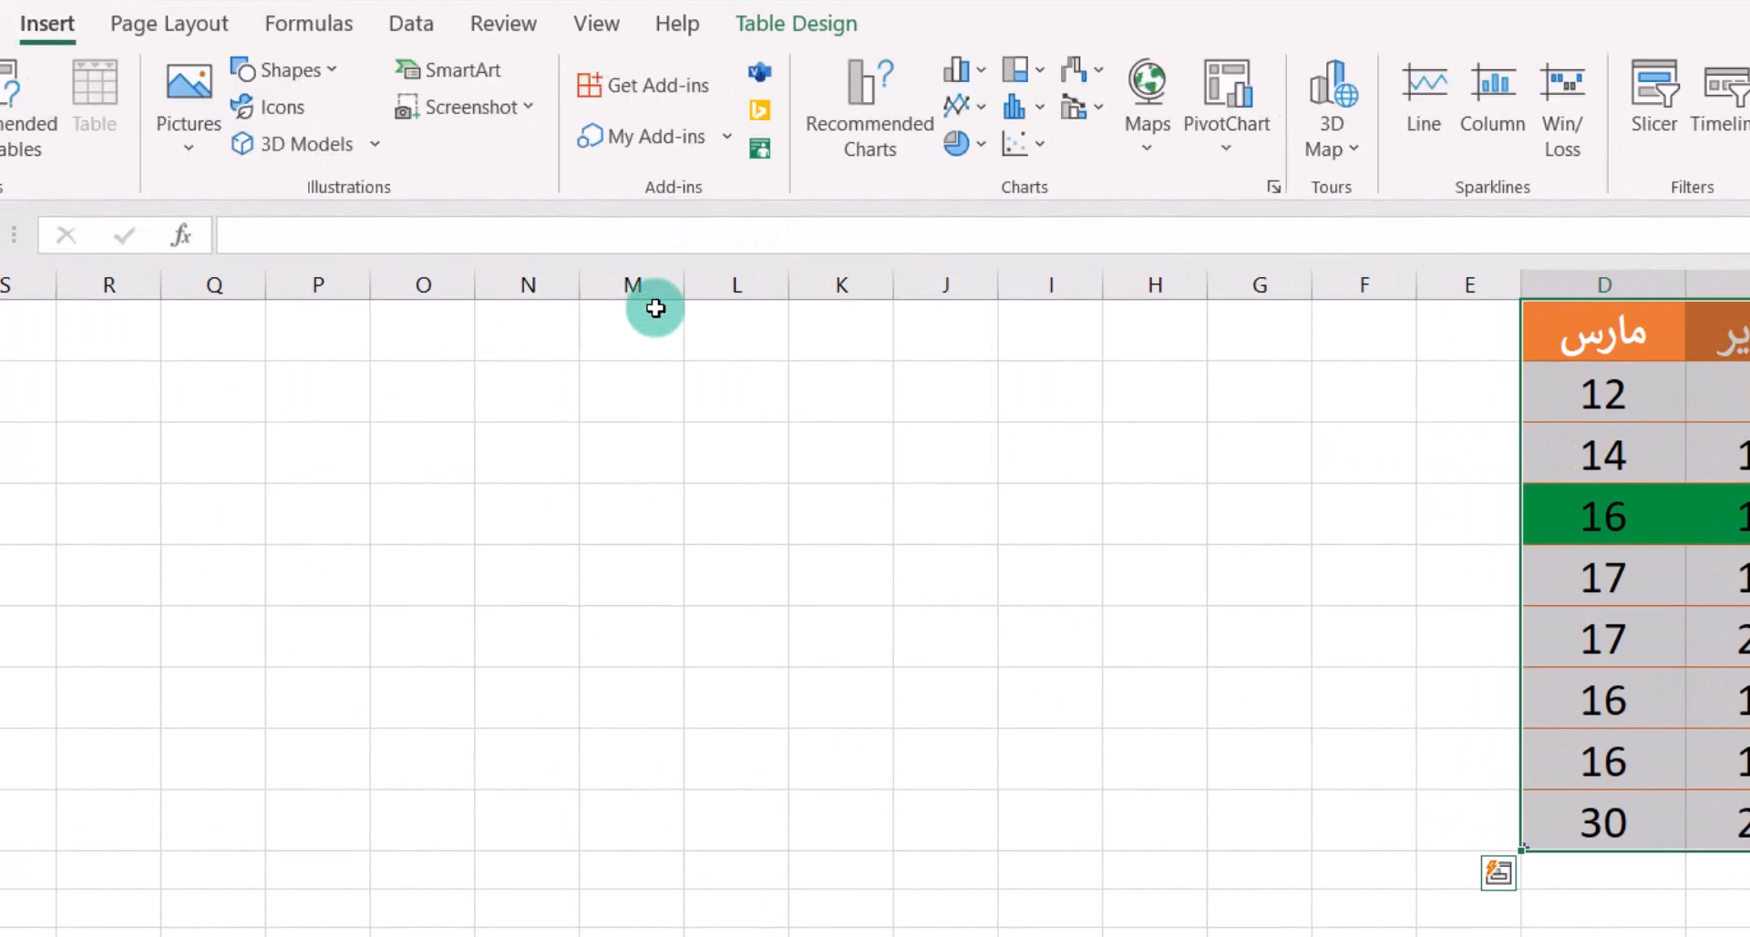
click(977, 86)
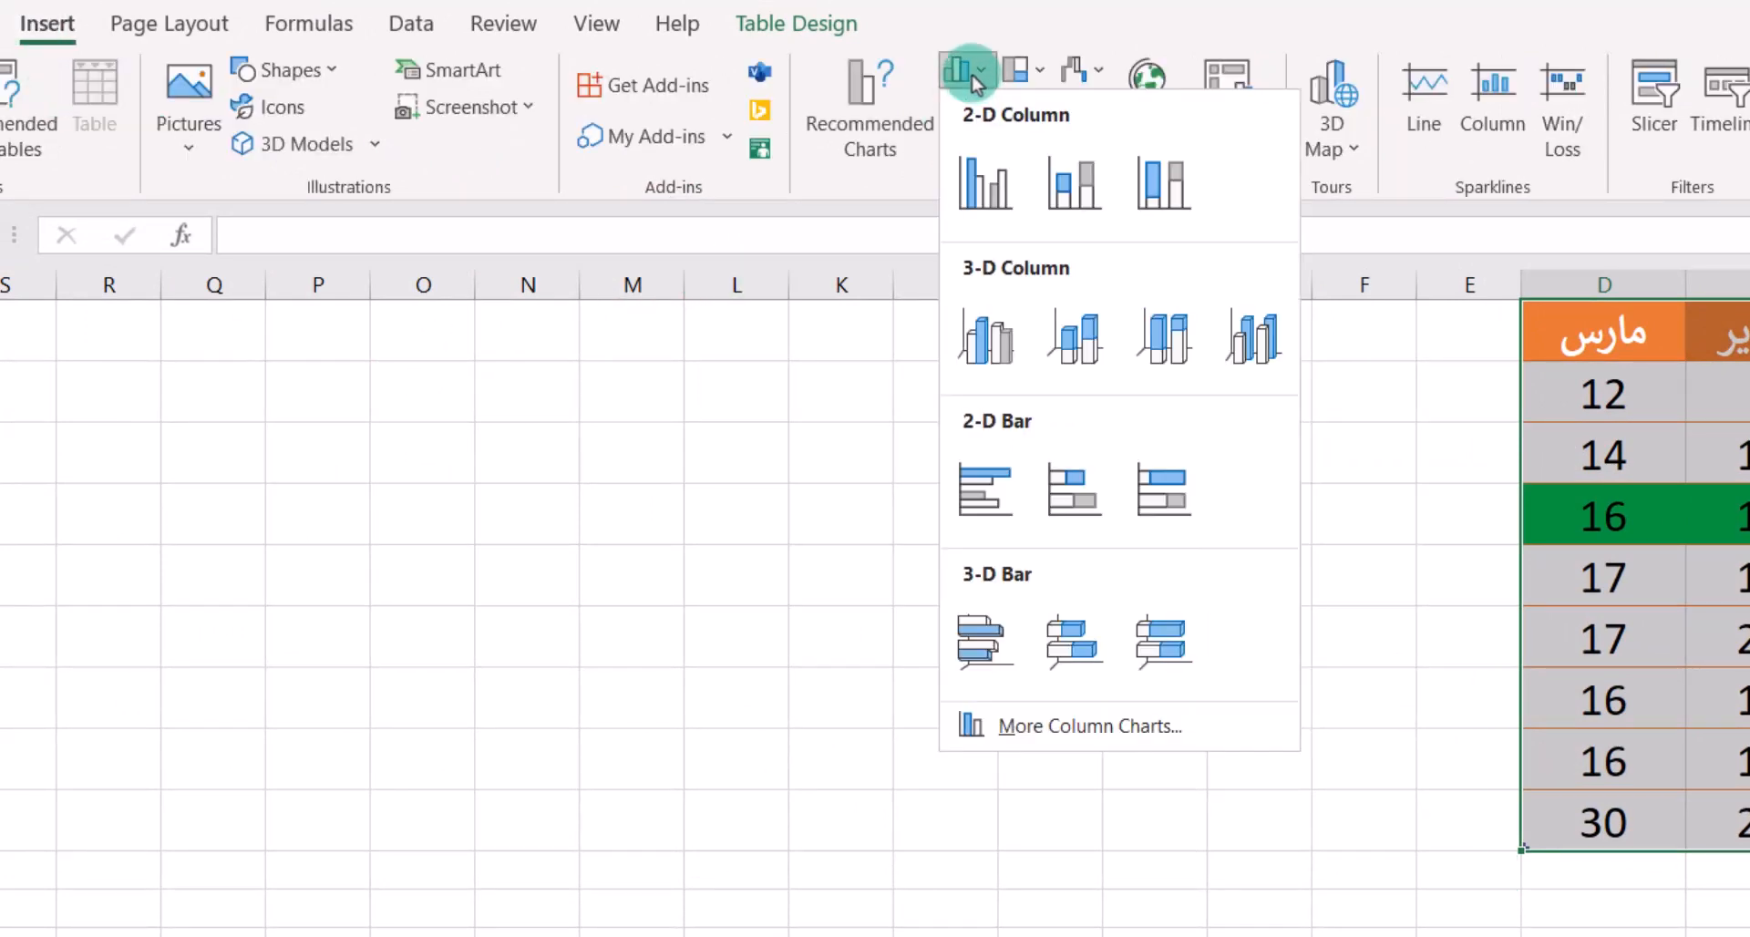
click(975, 180)
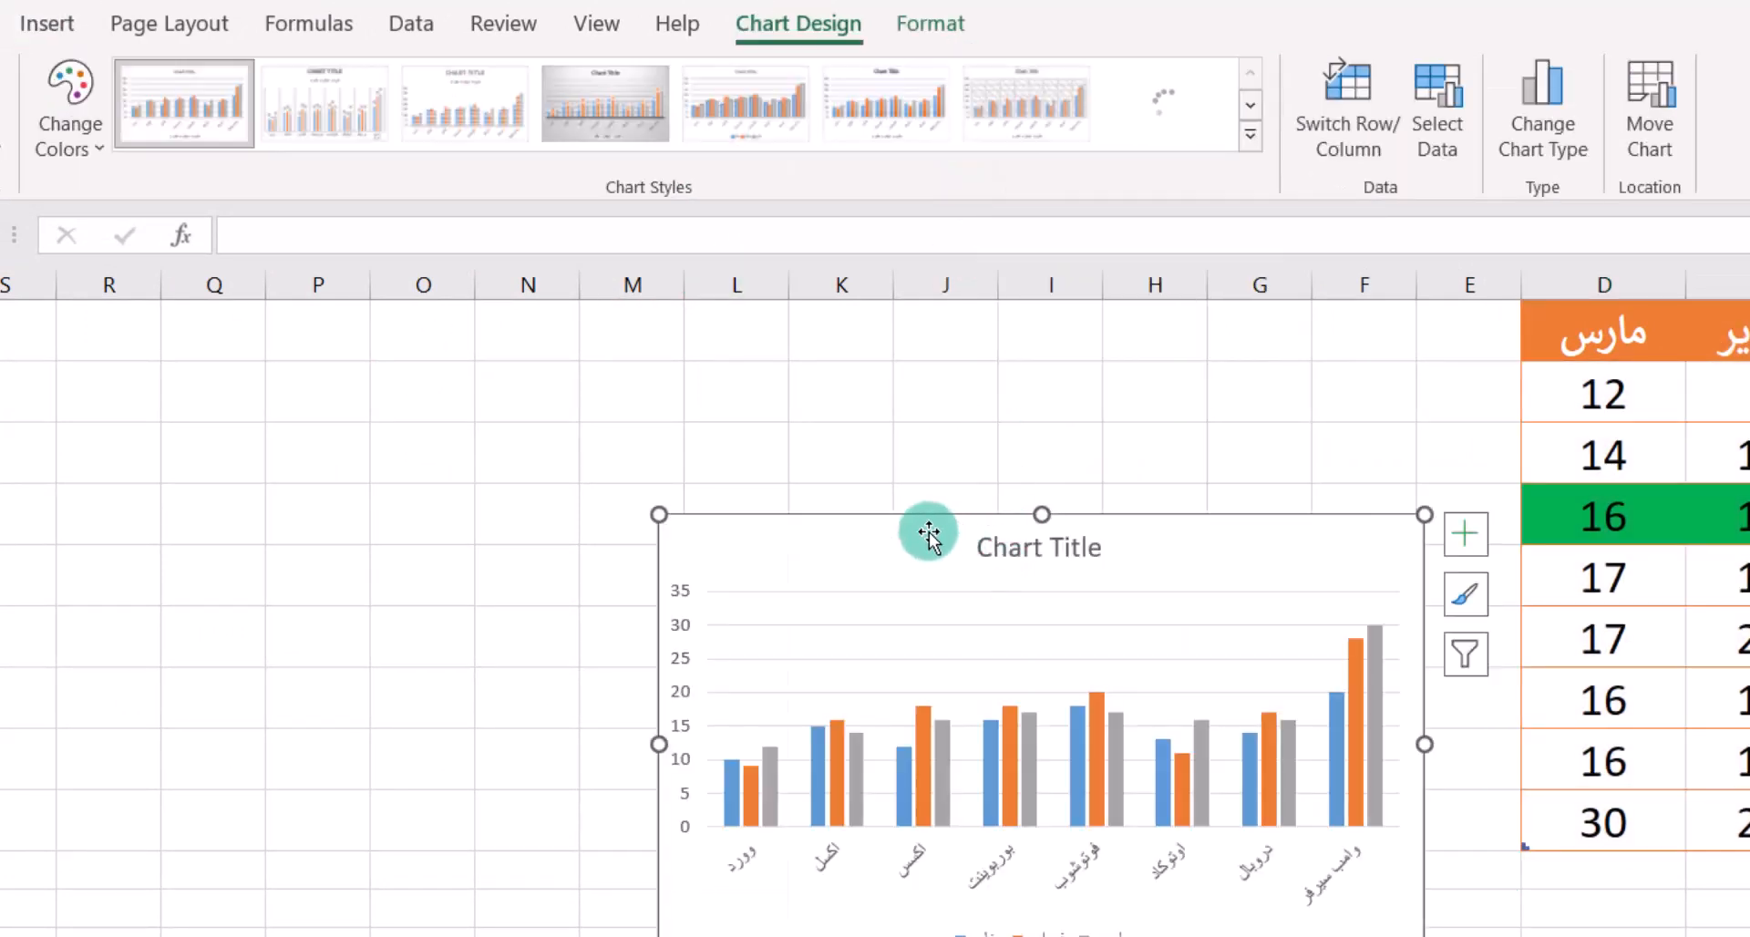
drag(923, 526, 786, 373)
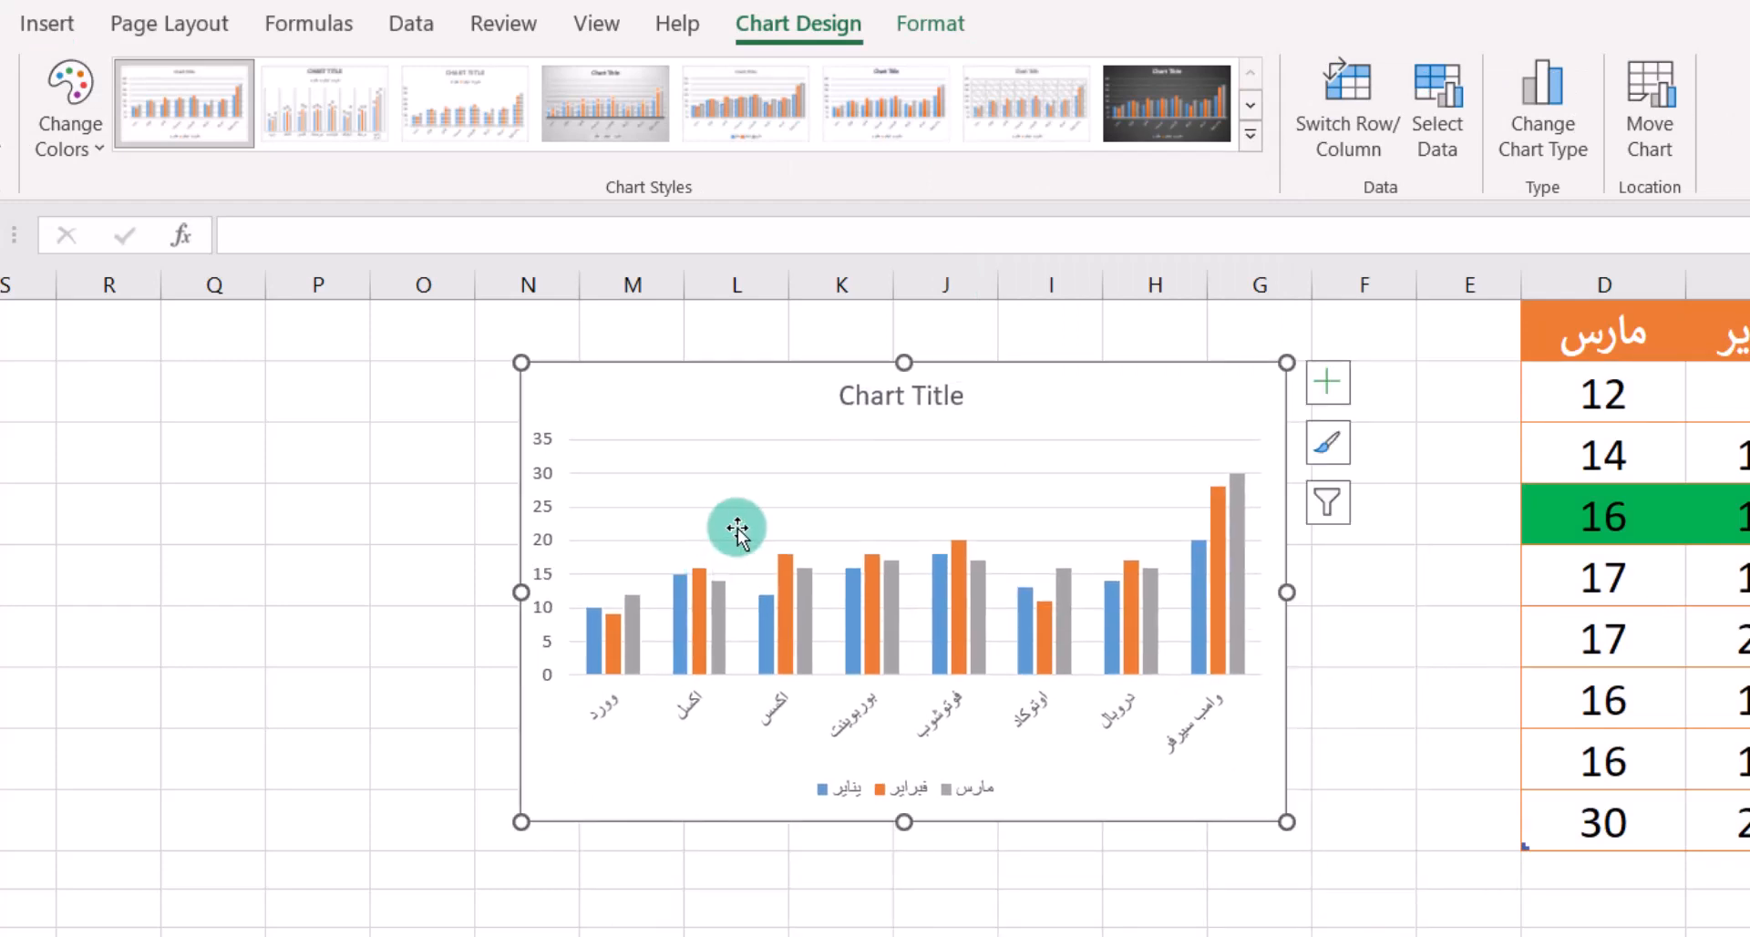
Step: Copy the column chart beside the table, switch to the PowerPoint presentation, and maximize its window
right_click(727, 424)
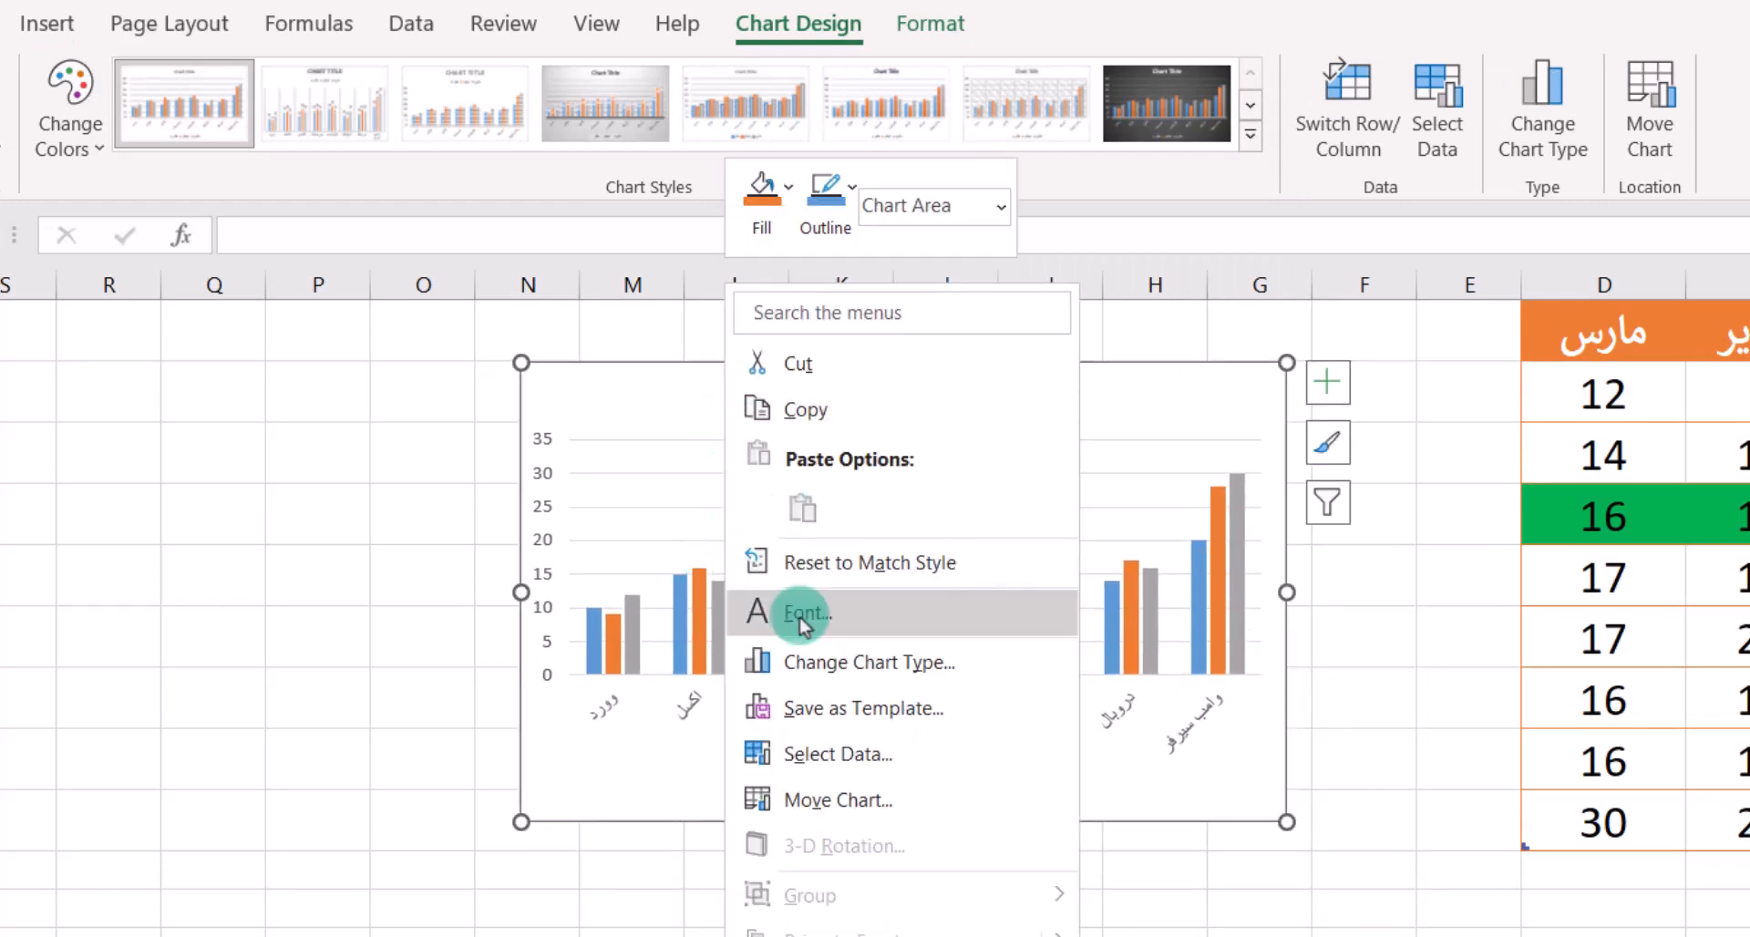
click(826, 406)
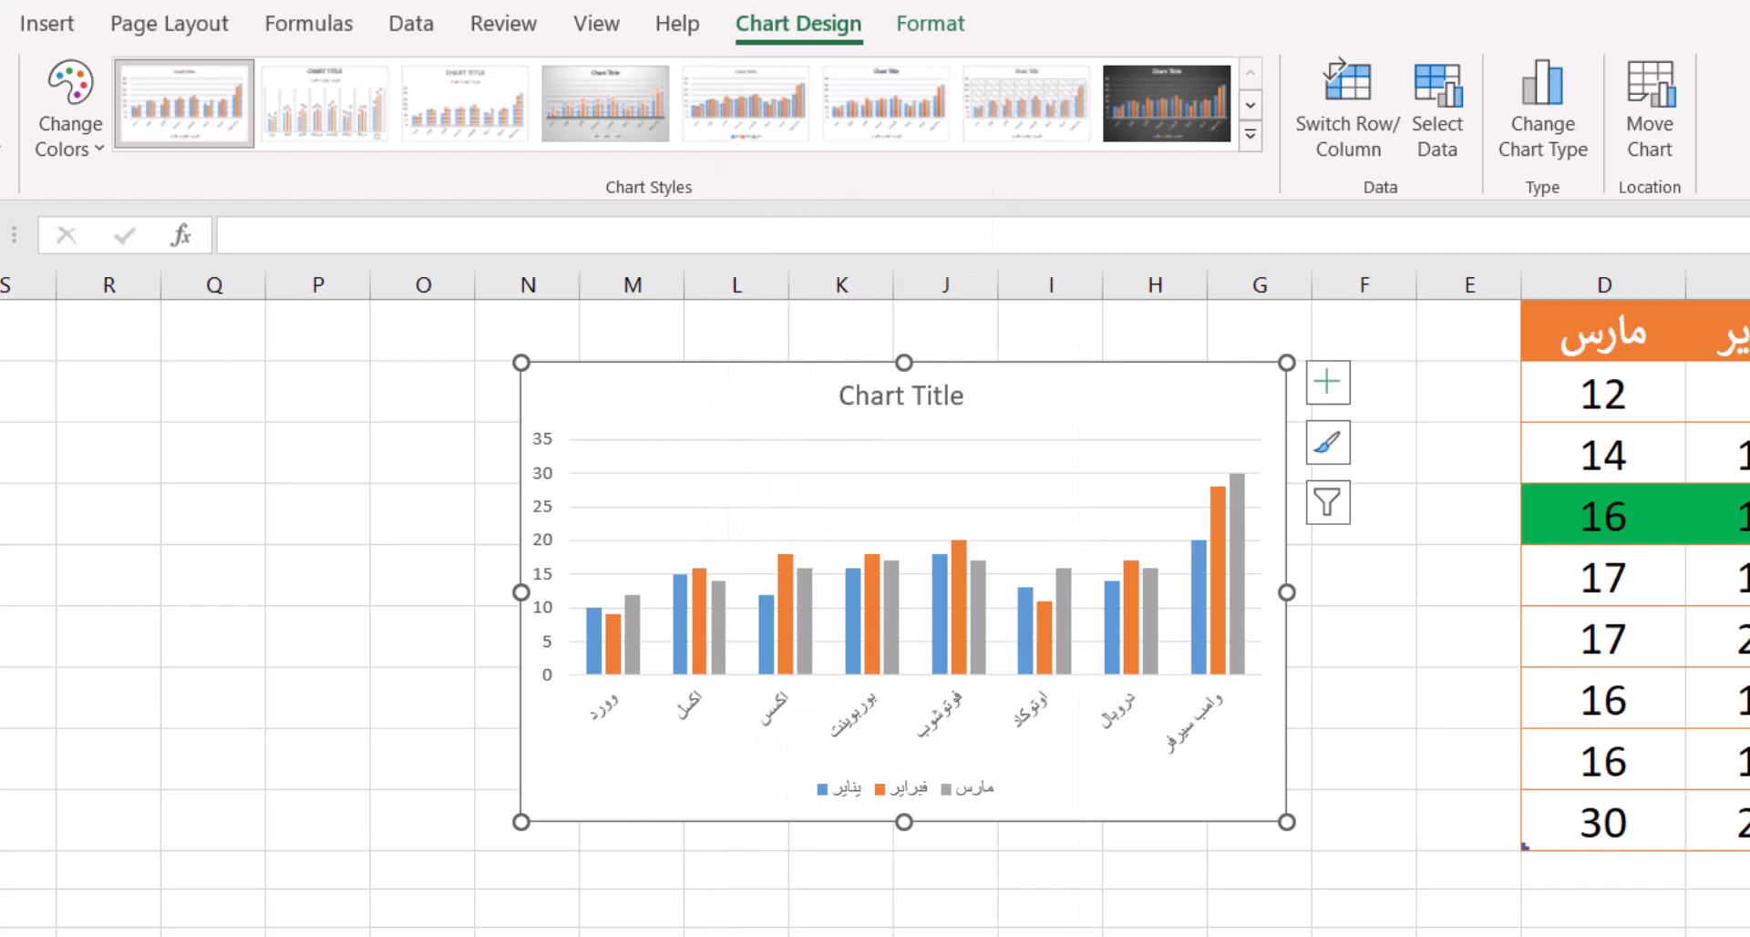
key(alt+Tab)
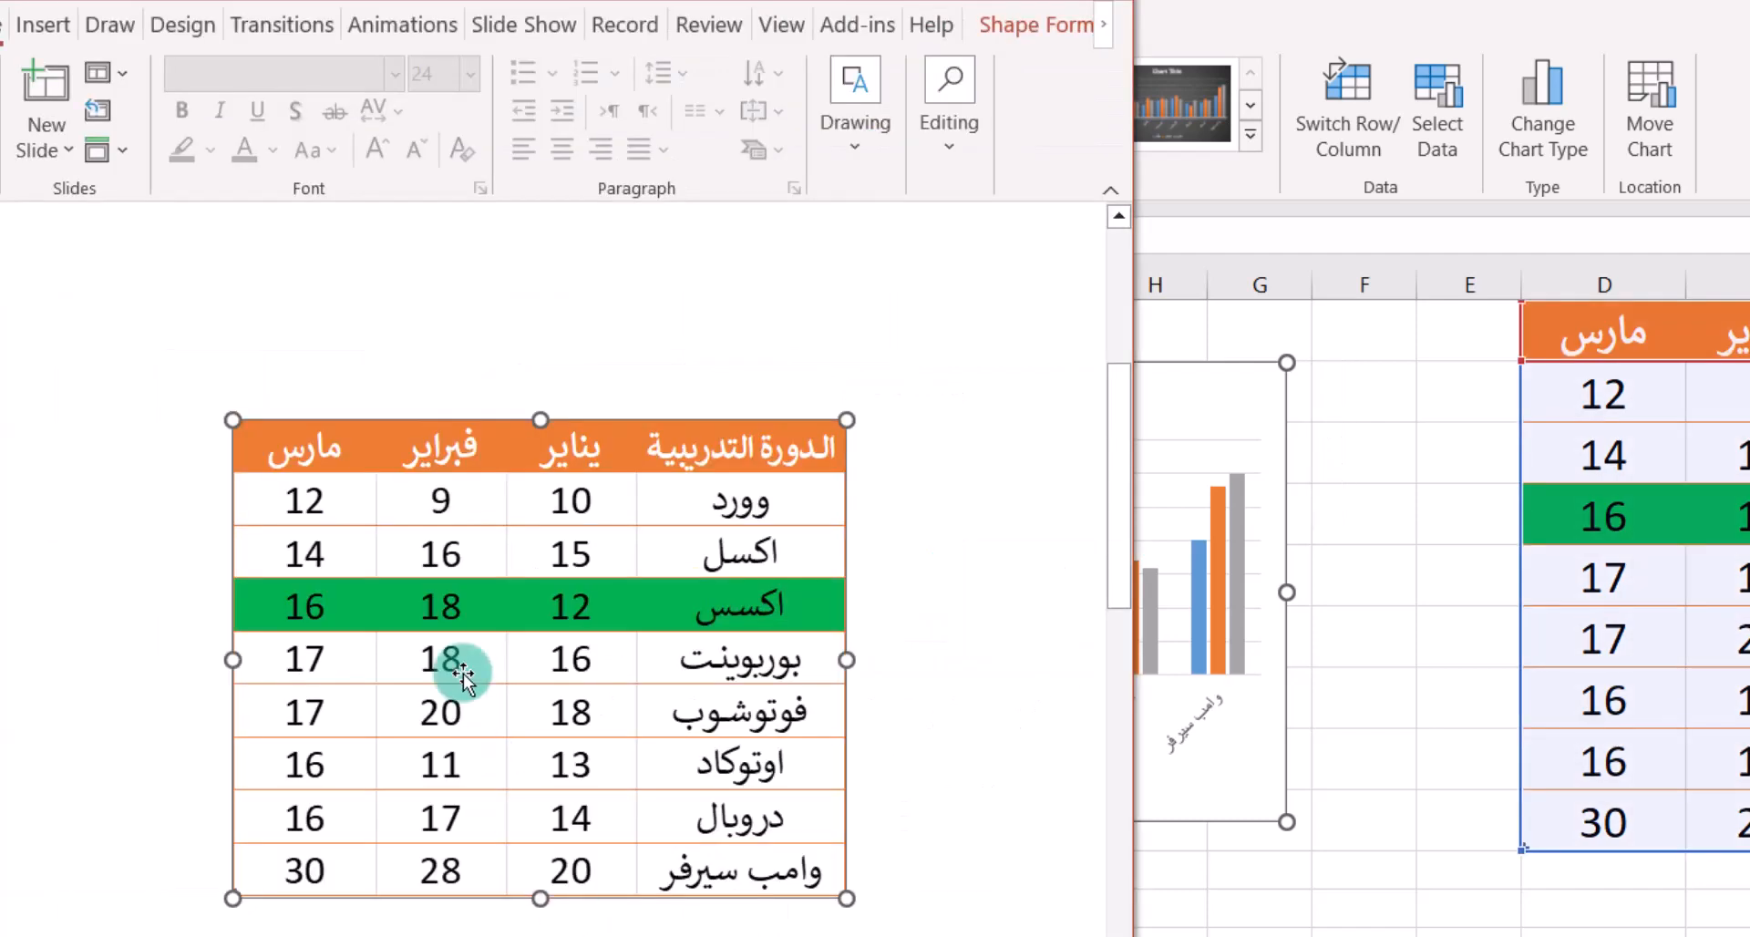
click(1021, 1)
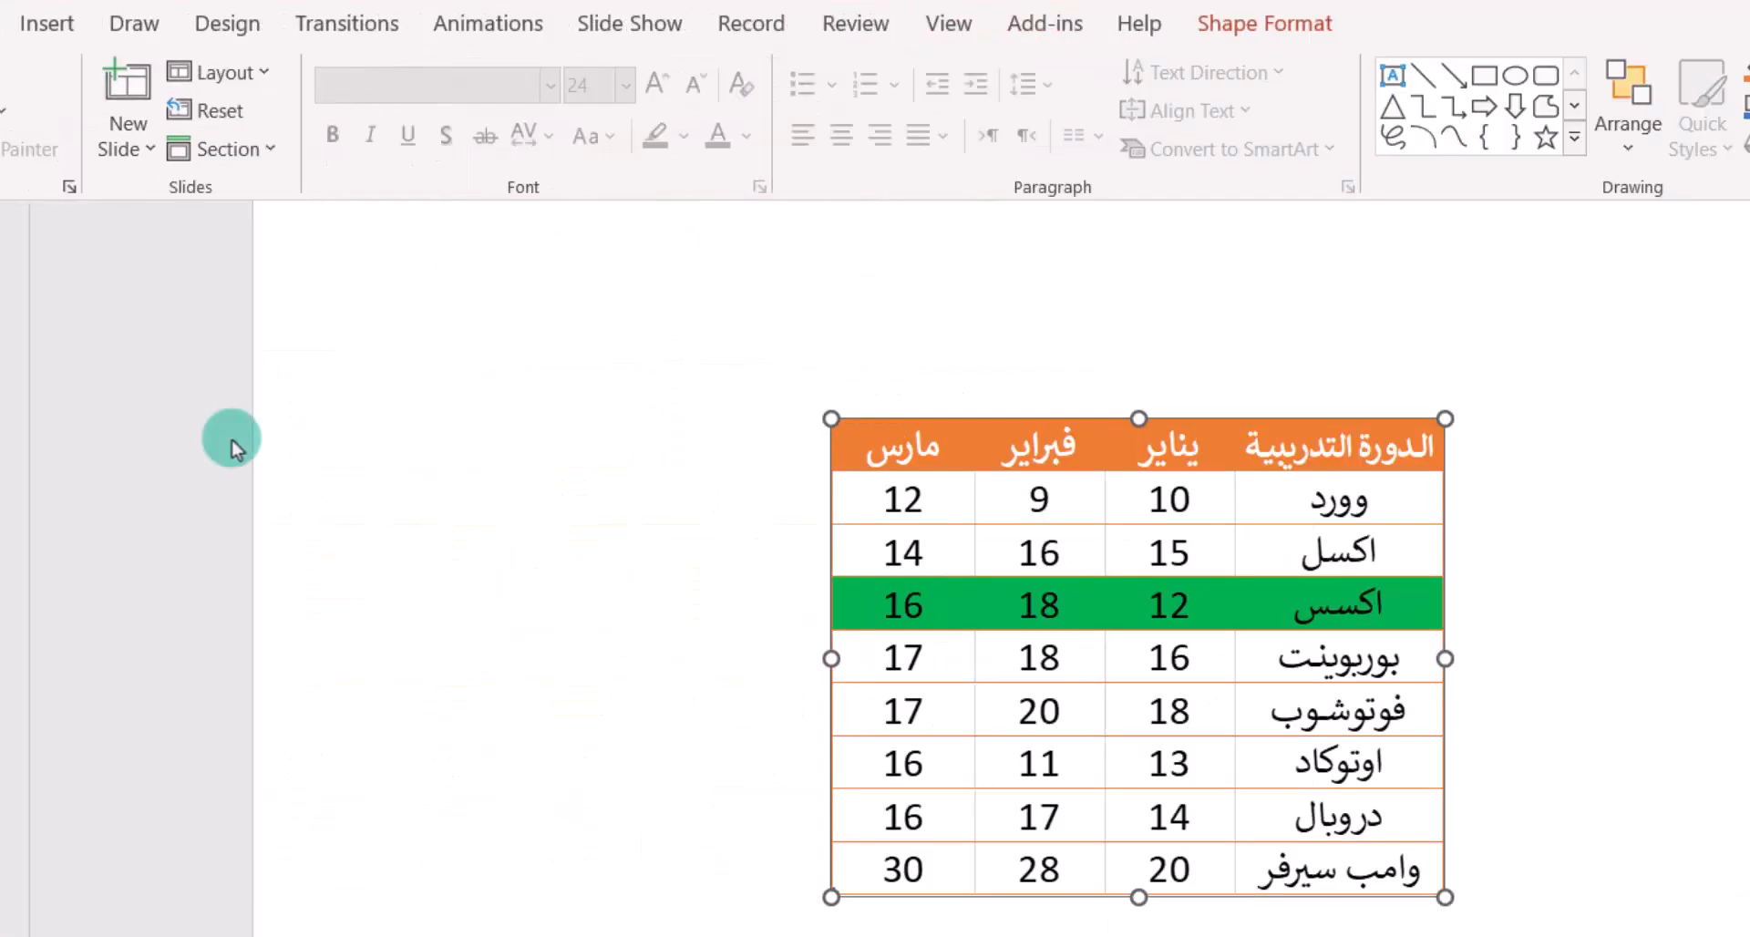
Step: Paste the chart onto slide 2 with Keep Source Formatting & Link Data, and enlarge it on the slide
click(2, 455)
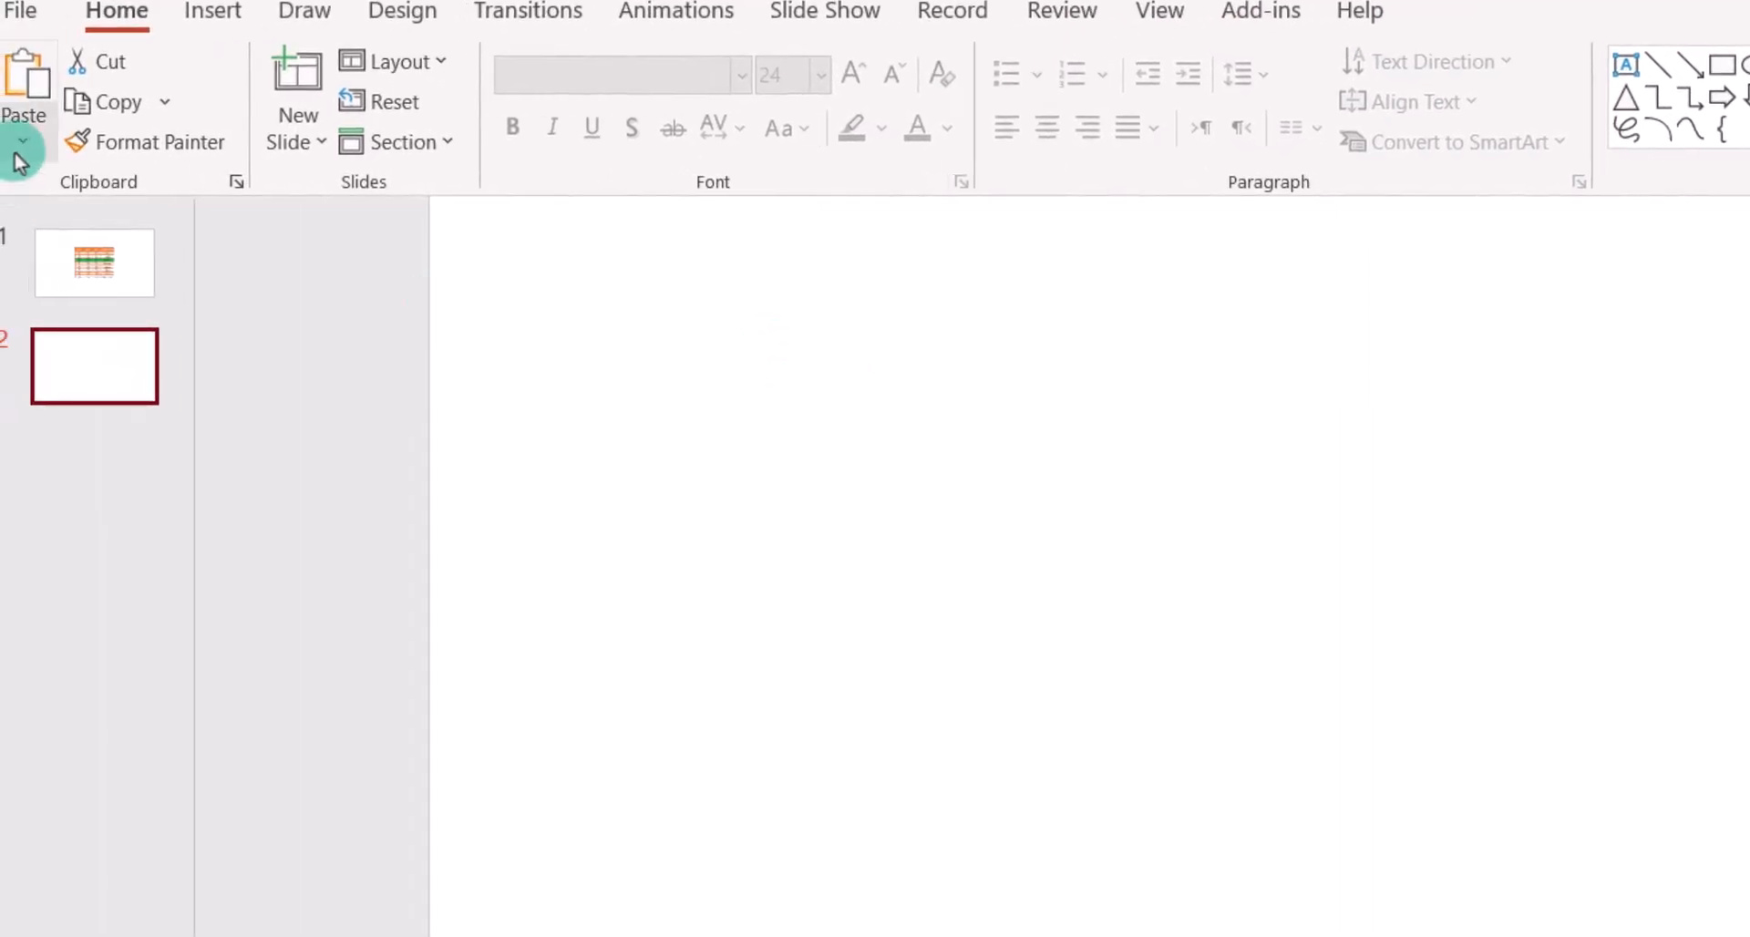
click(18, 151)
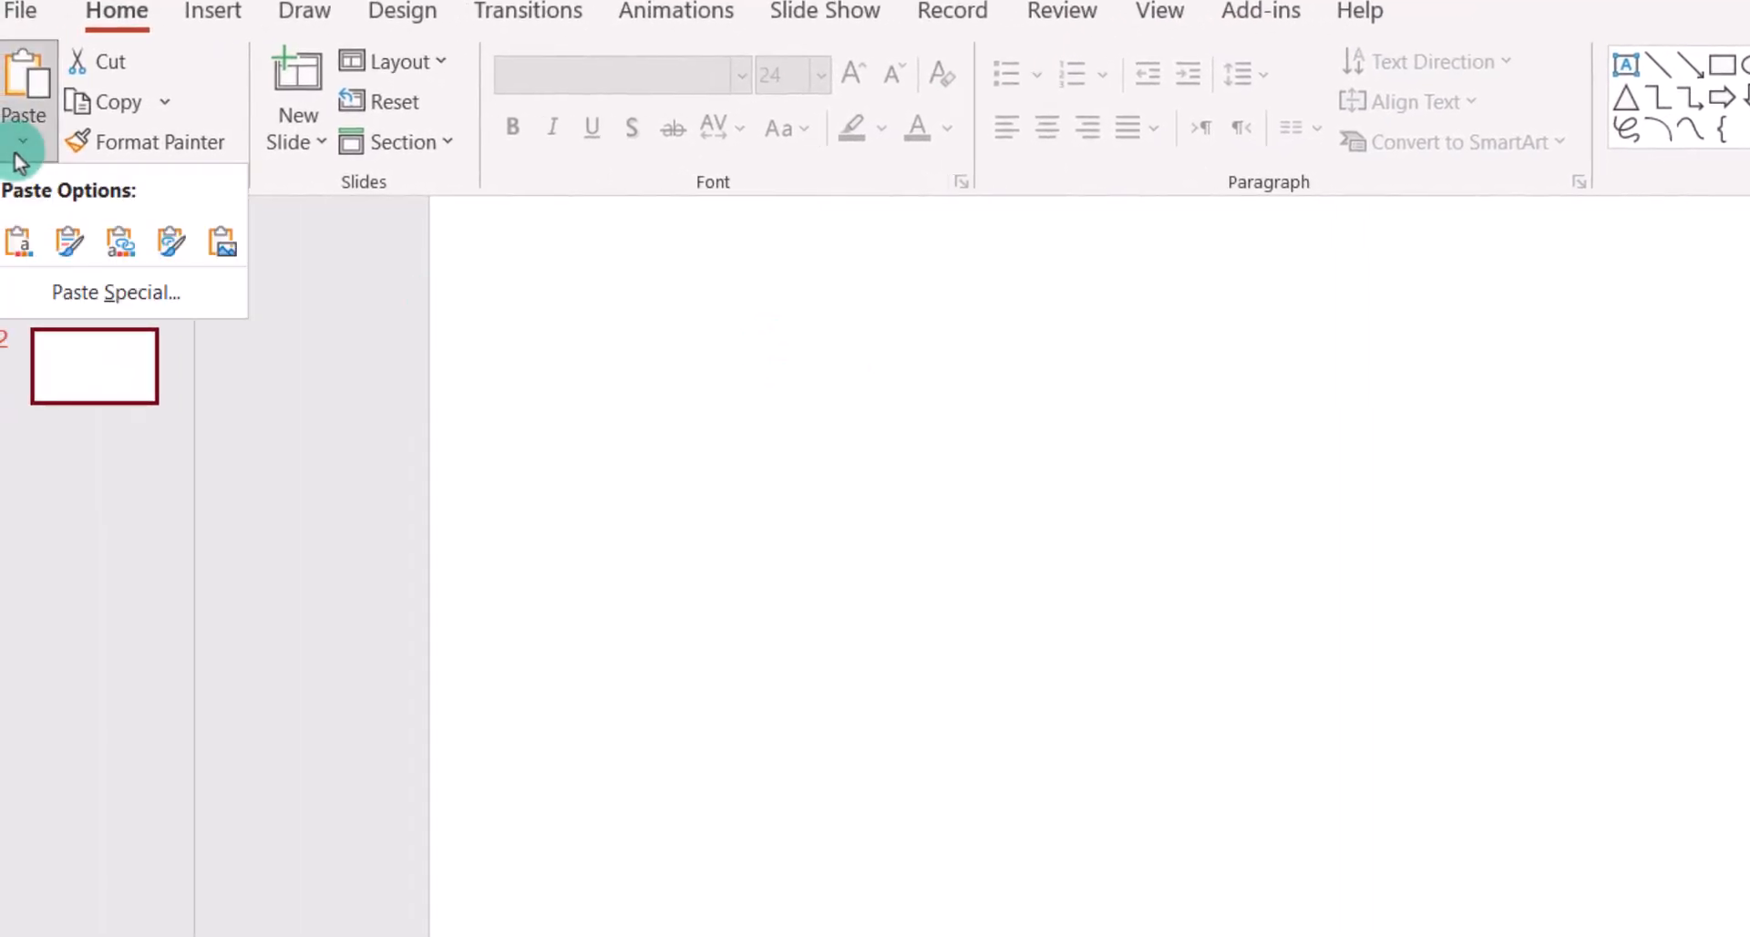
click(169, 242)
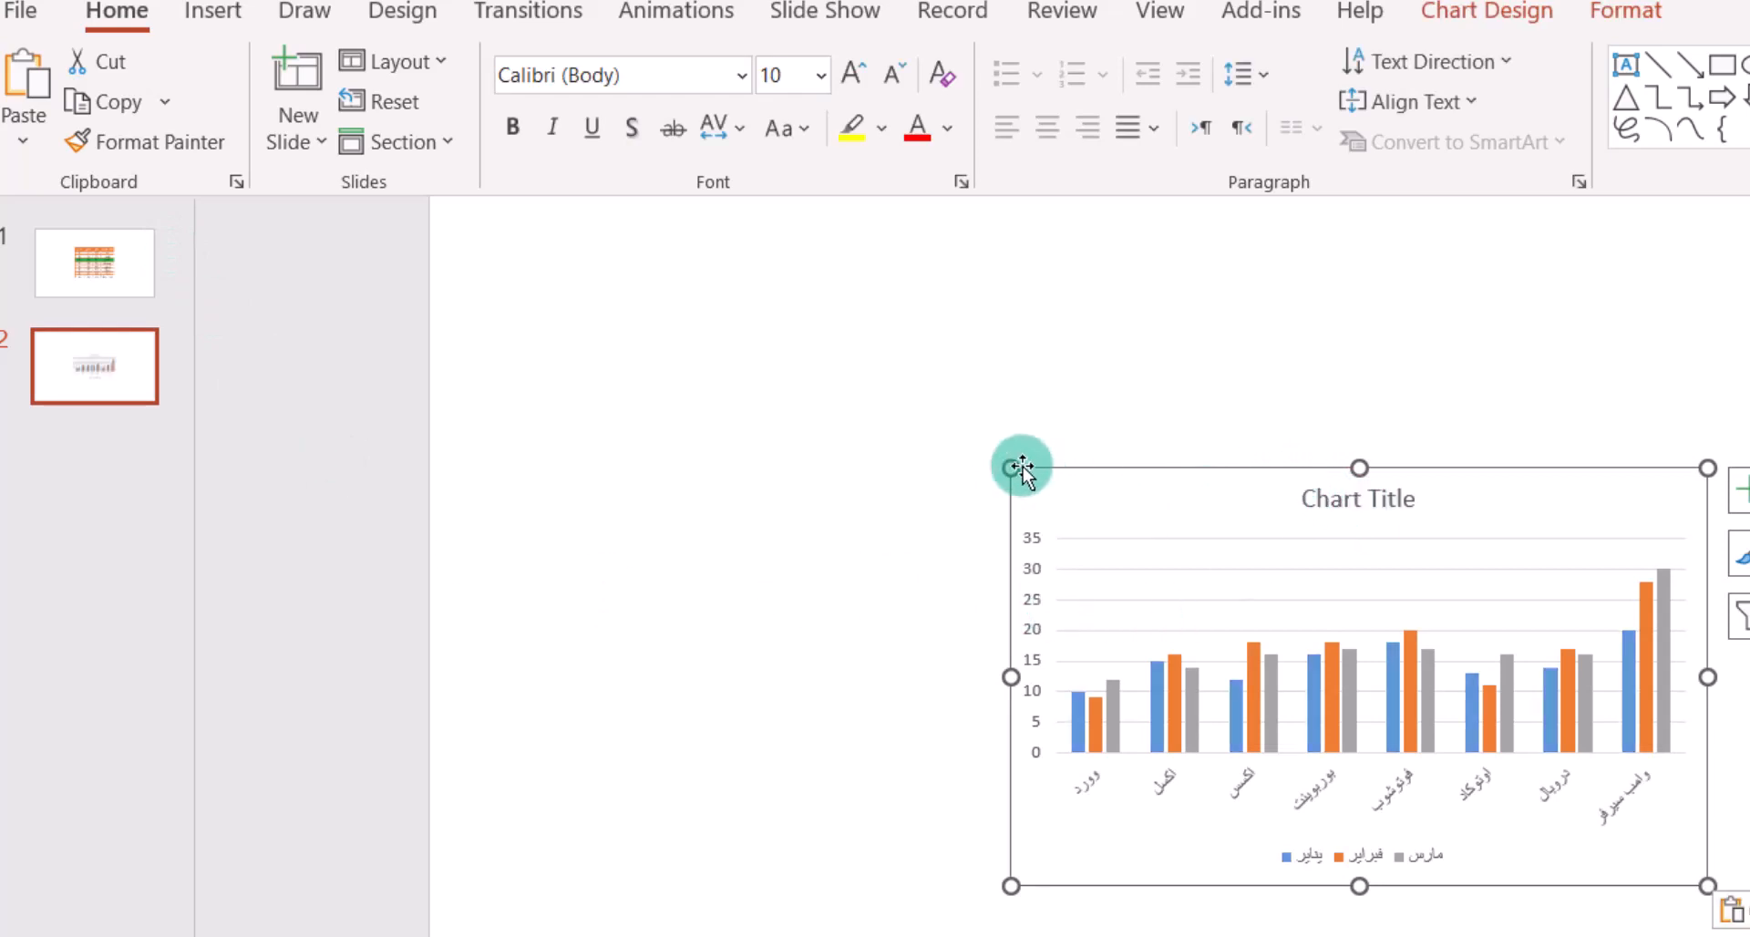
drag(1011, 468, 717, 344)
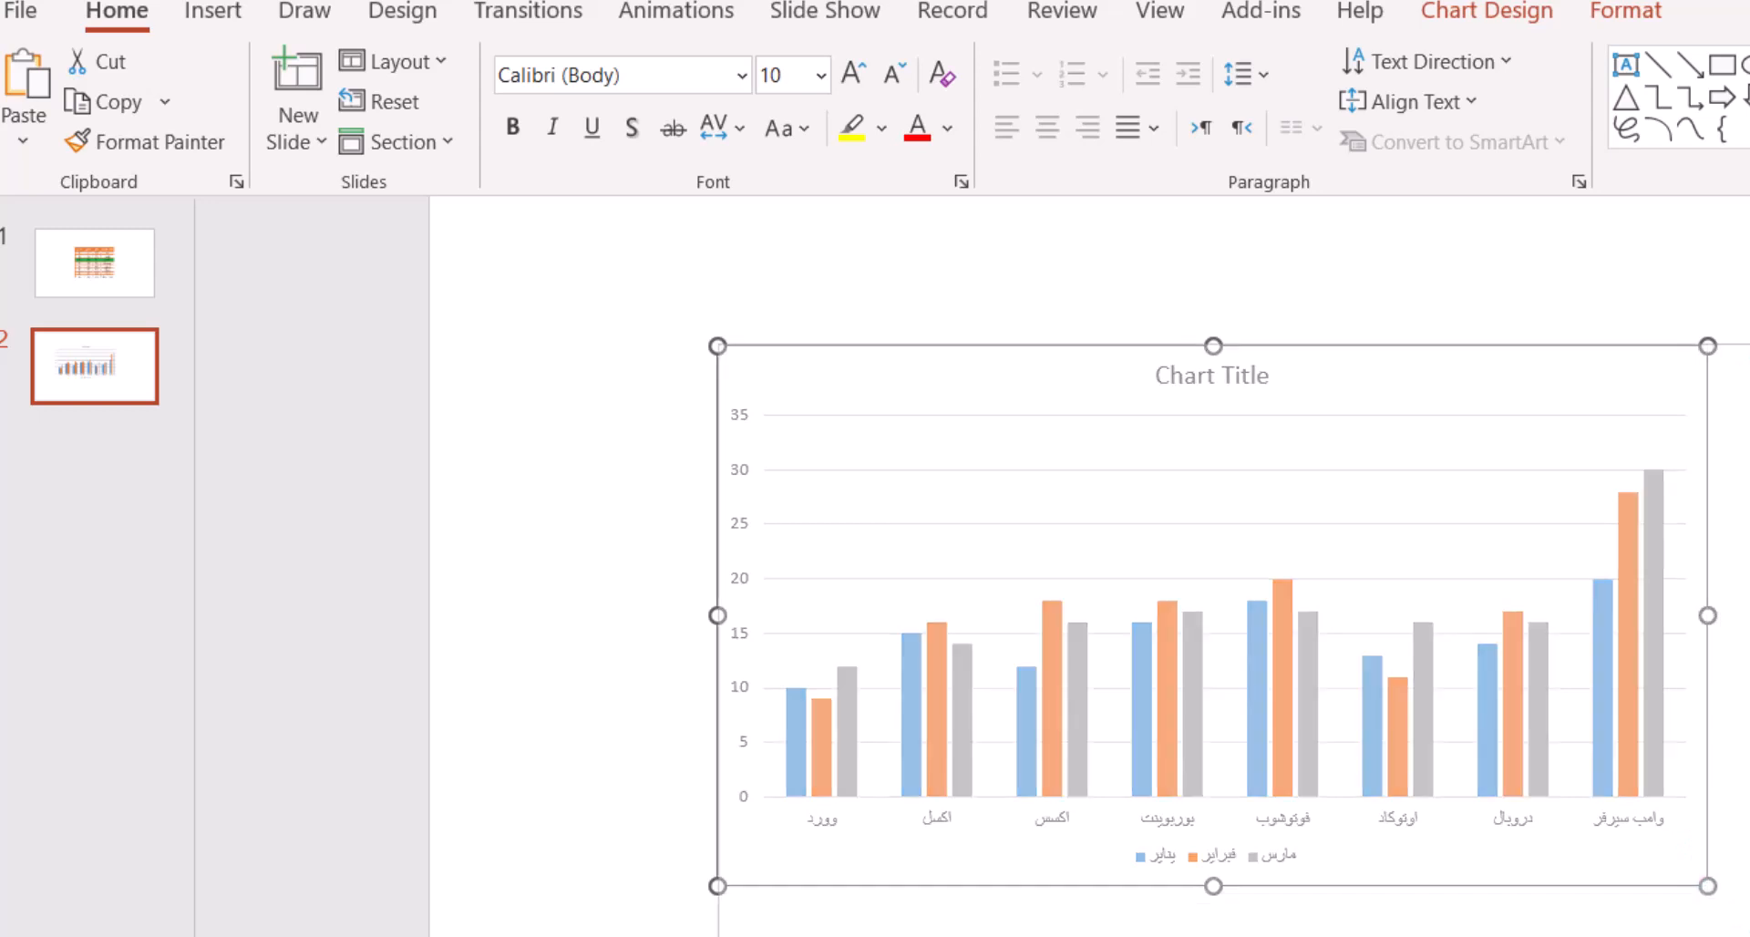
drag(1708, 886, 1749, 936)
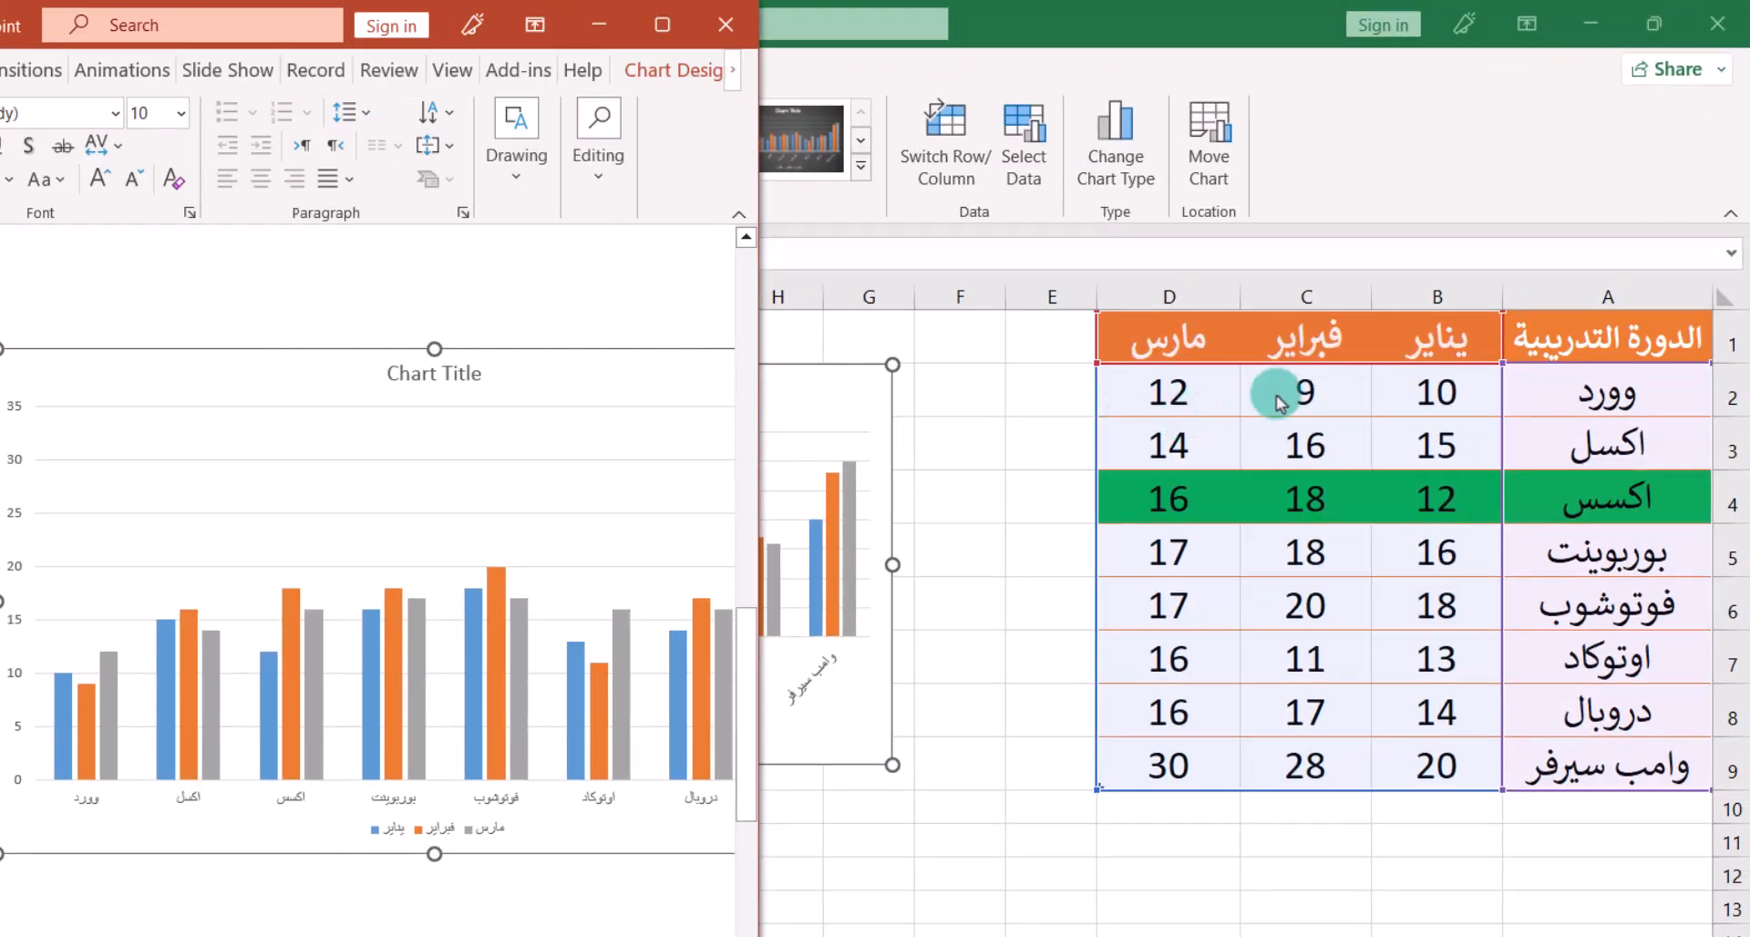
Step: Switch to Excel beside the presentation and set the February value for اوتوكاد (C7) to 40
click(1016, 453)
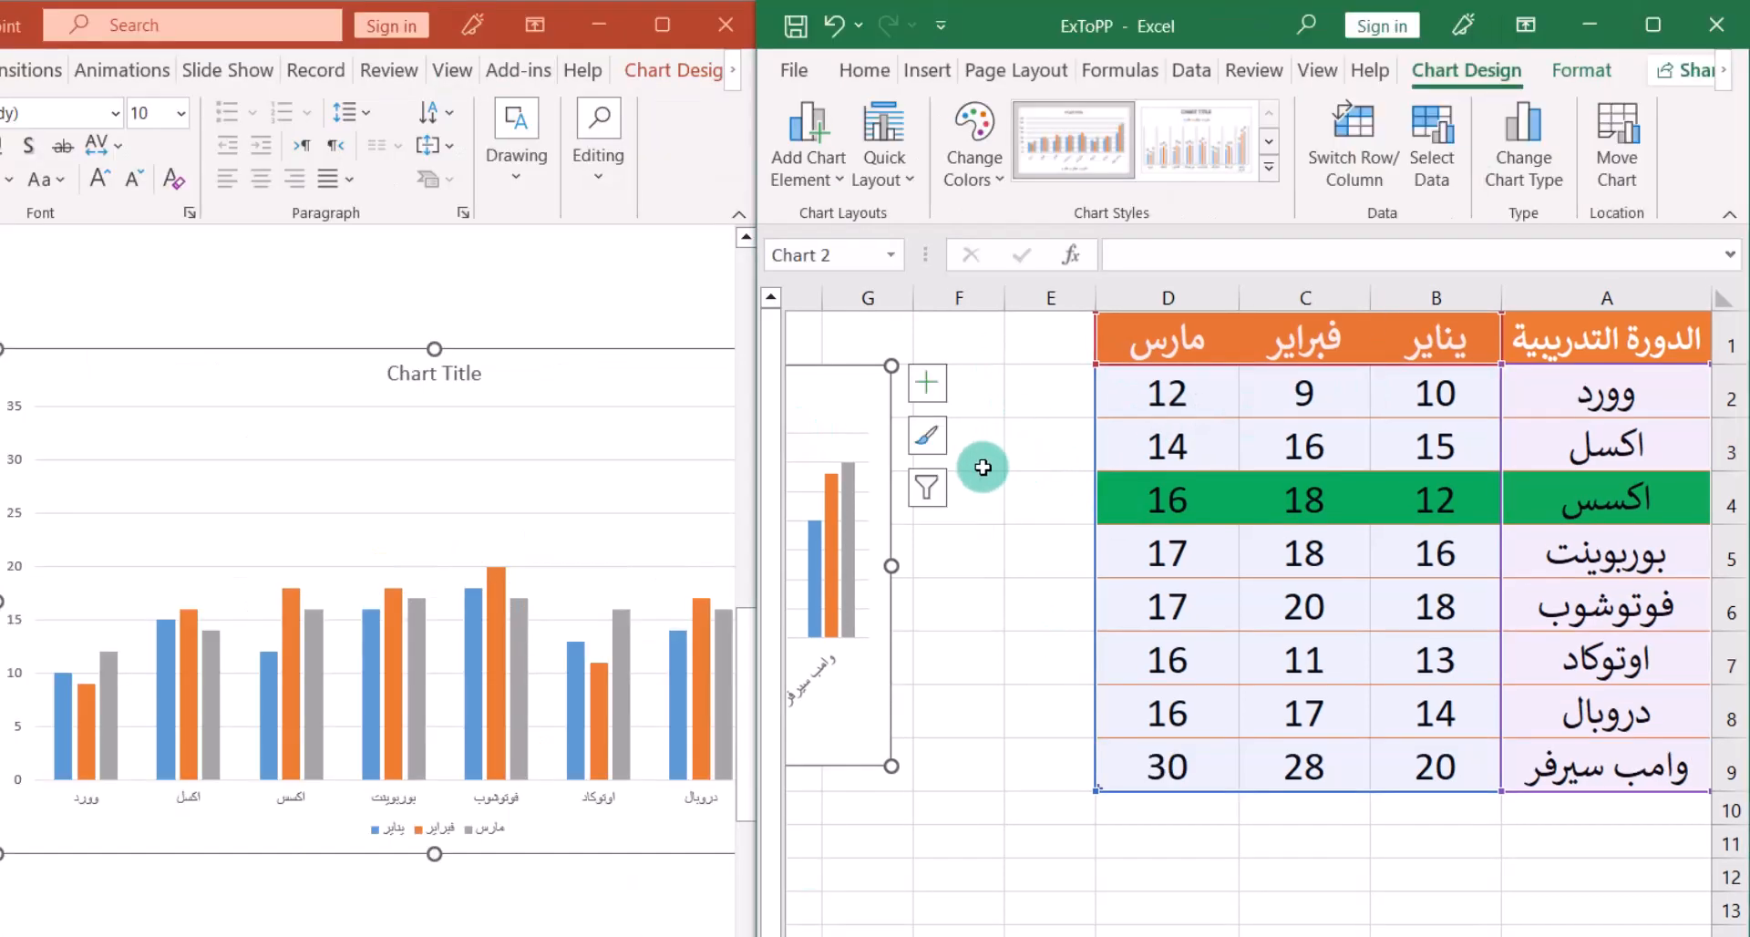
click(1338, 613)
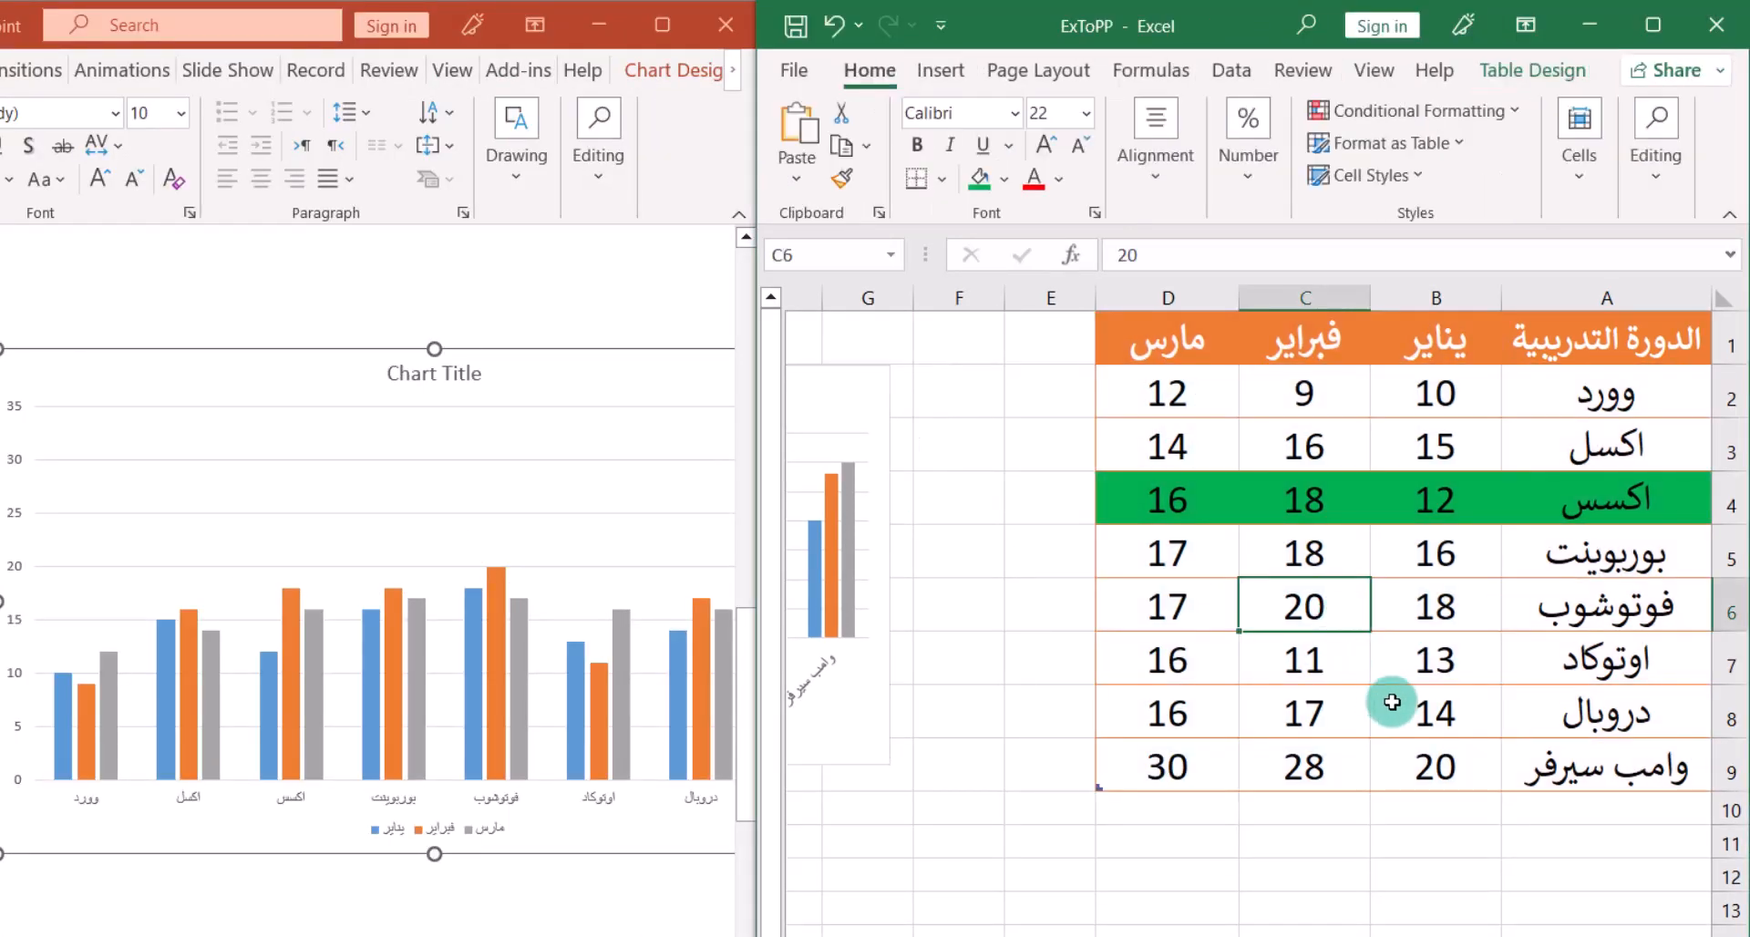
click(1313, 667)
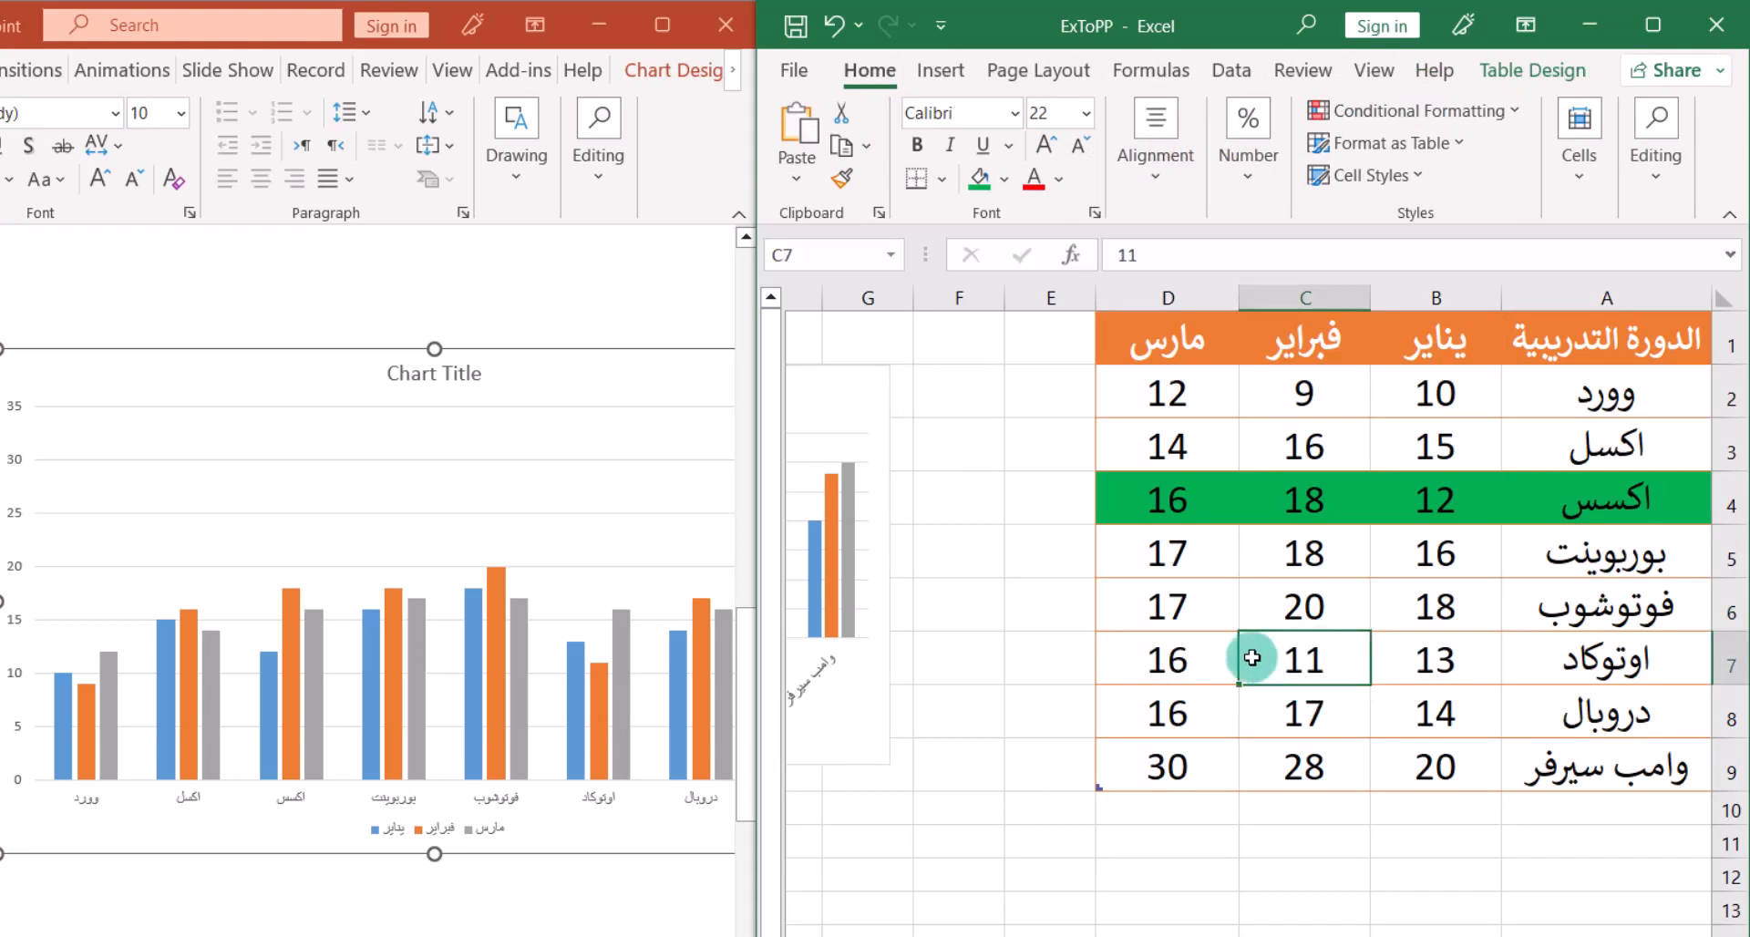
text(40)
key(Return)
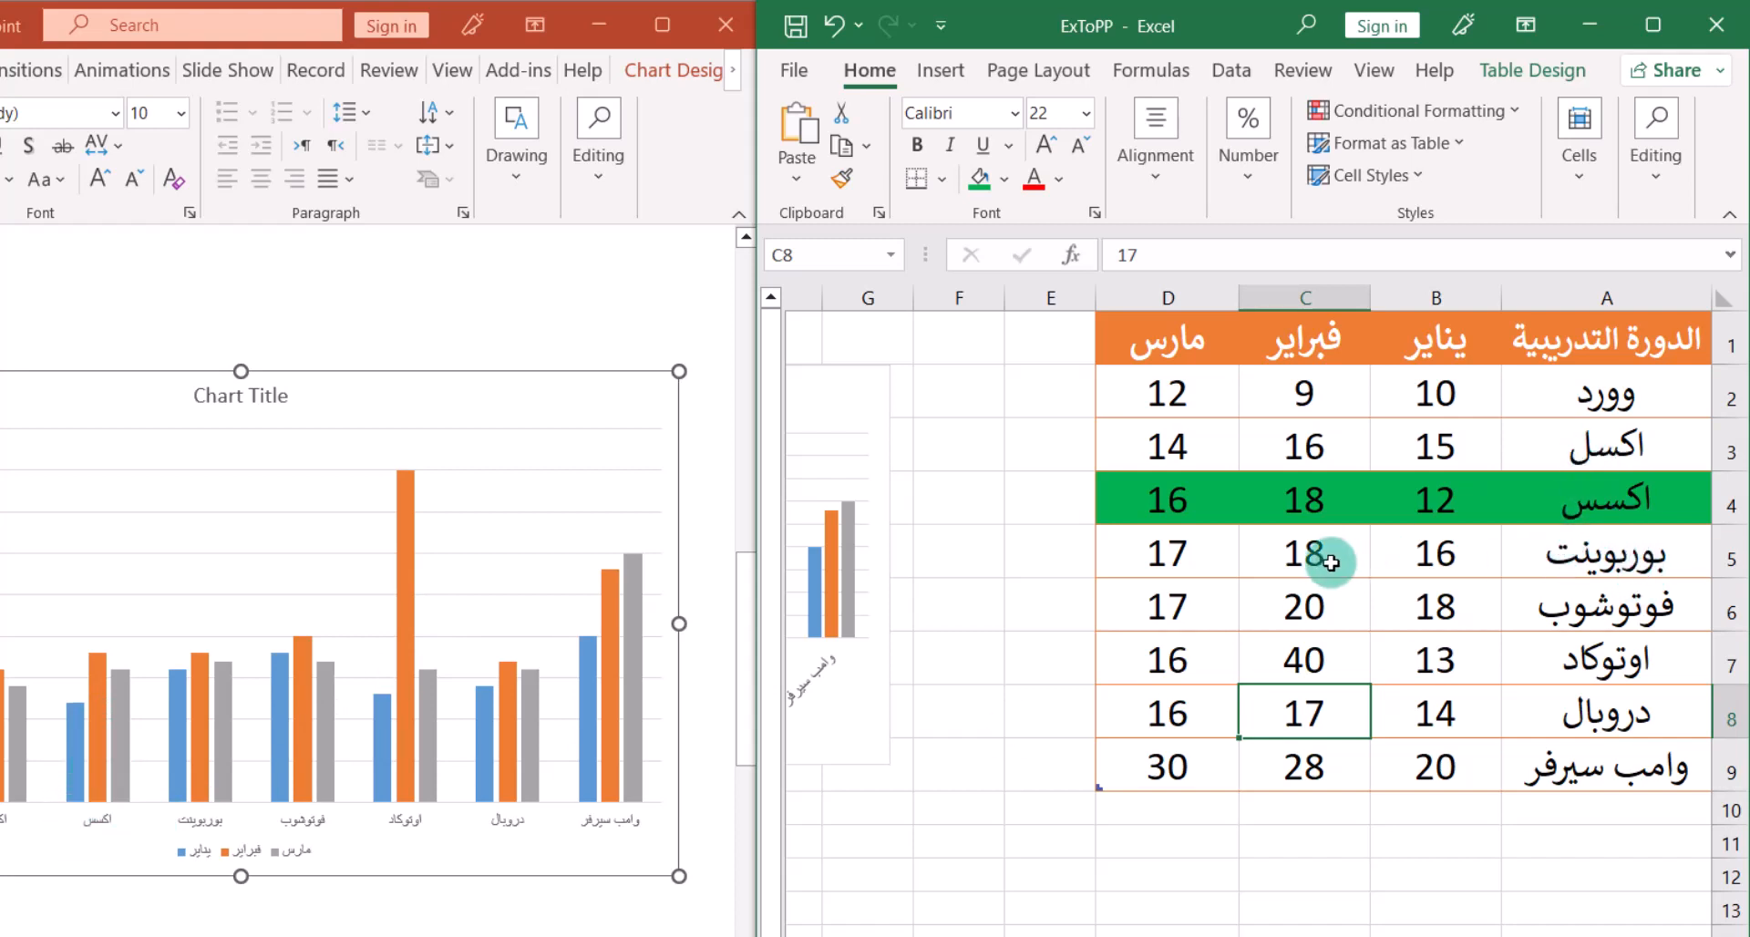
Step: Set the January value for اكسس (B4) to 80
click(1412, 502)
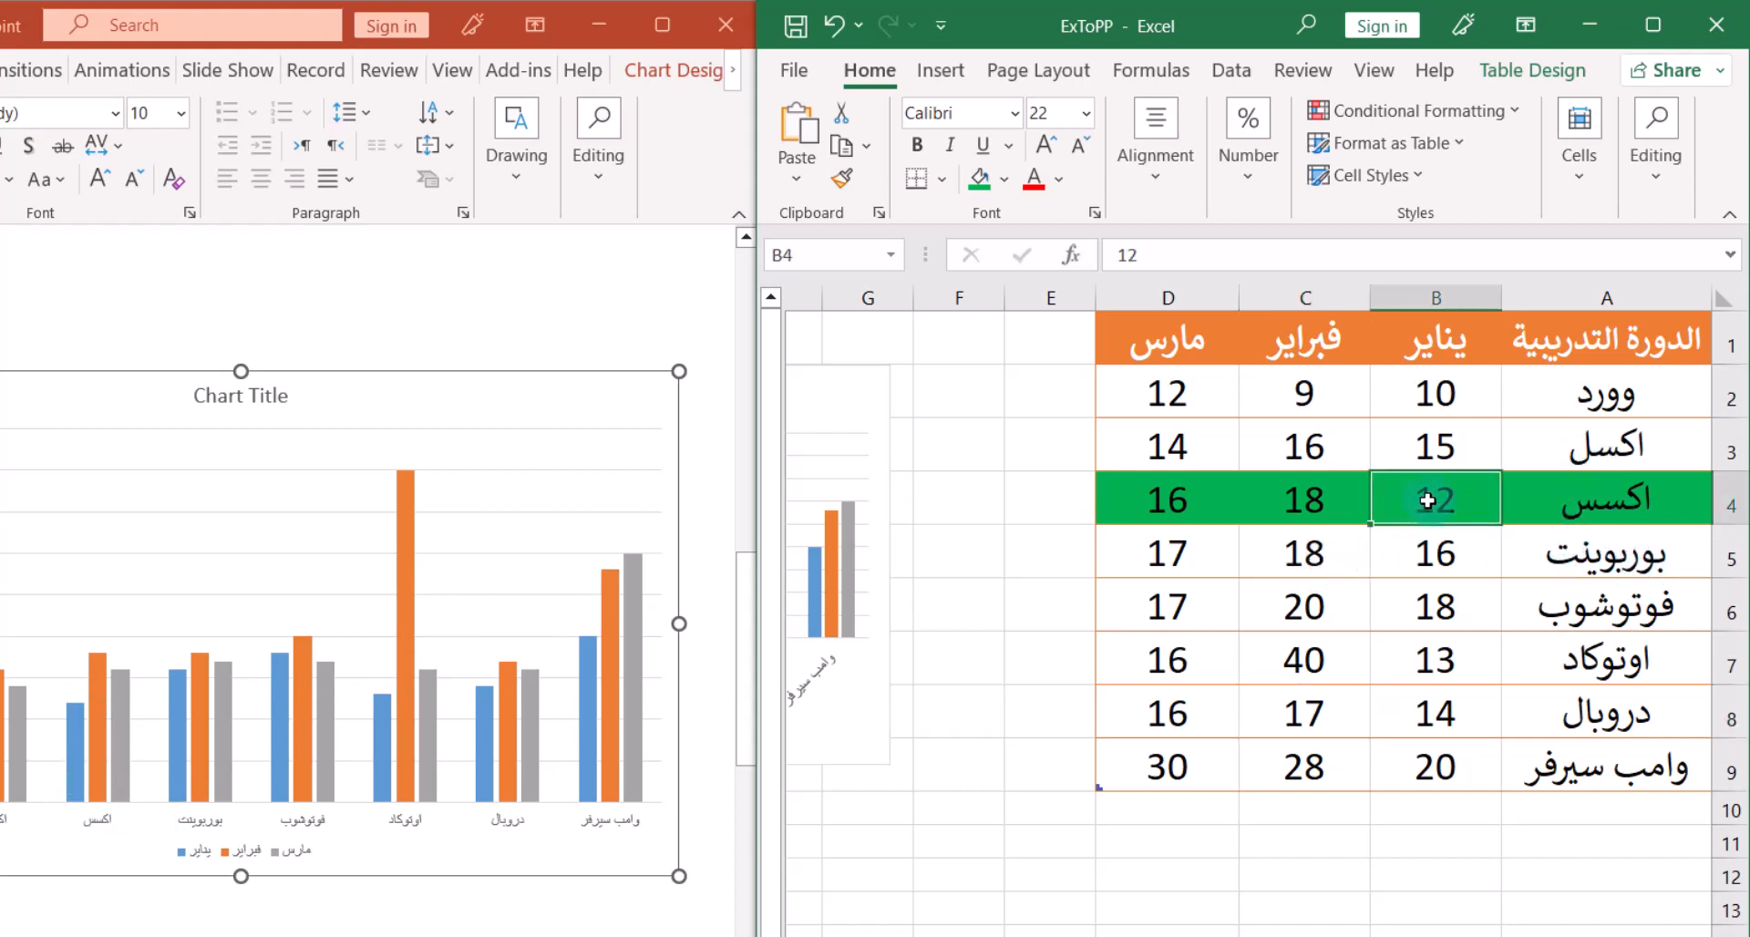
text(8)
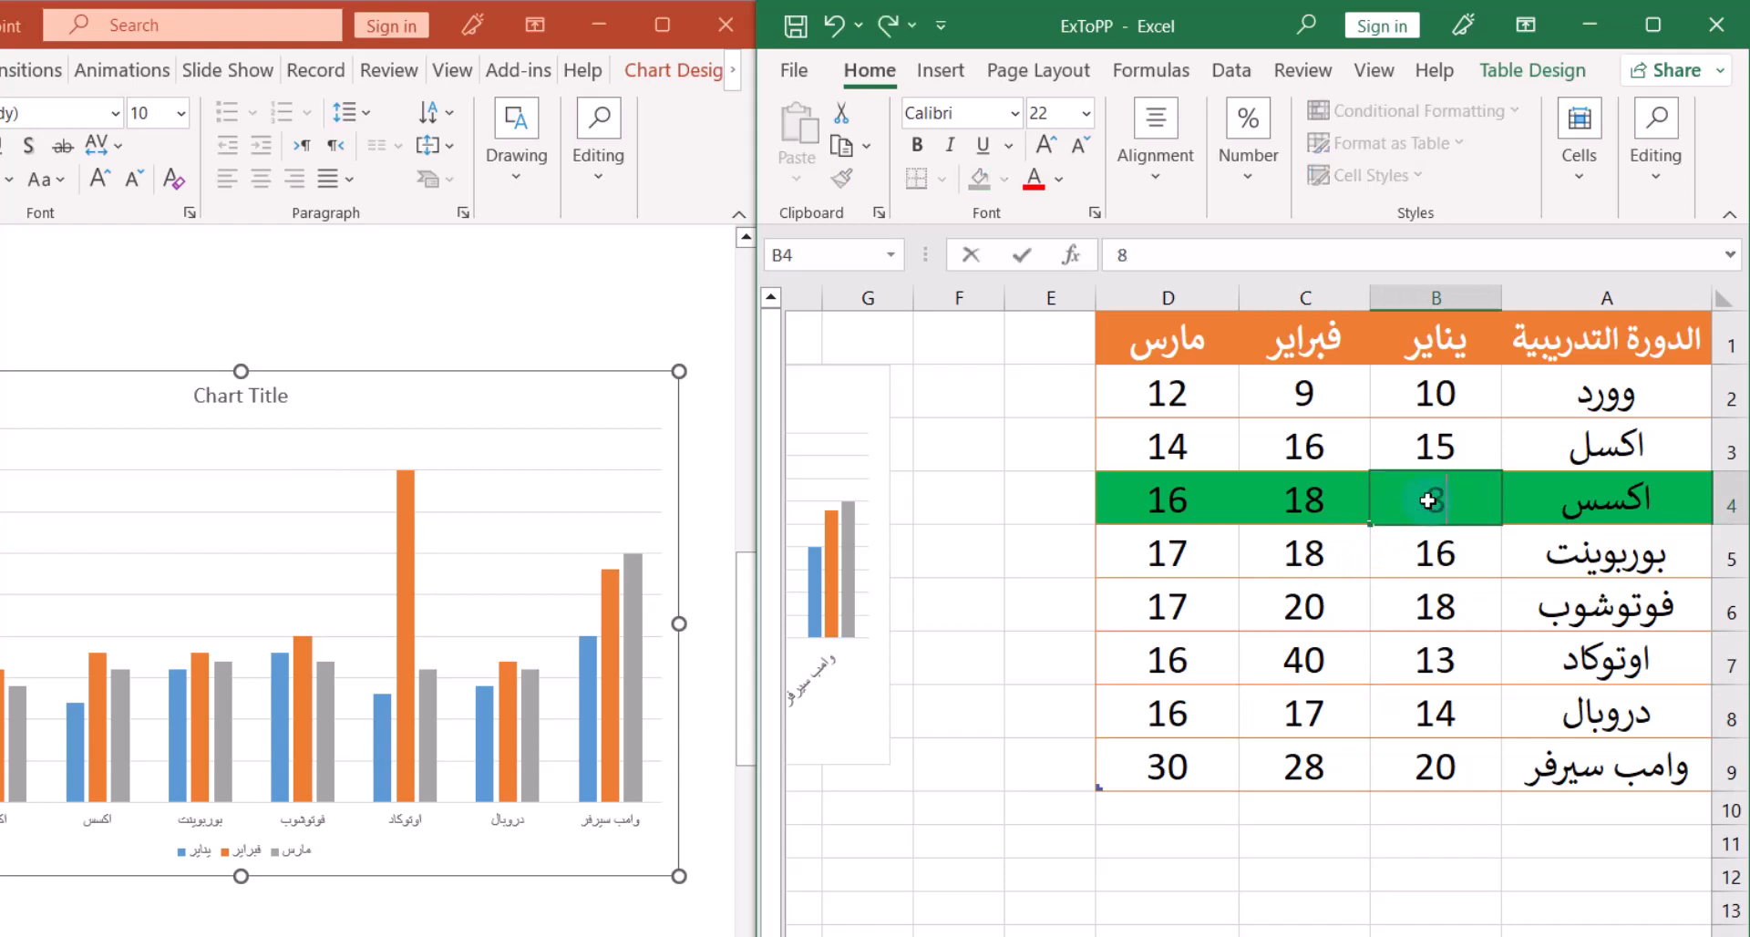
text(0)
key(Return)
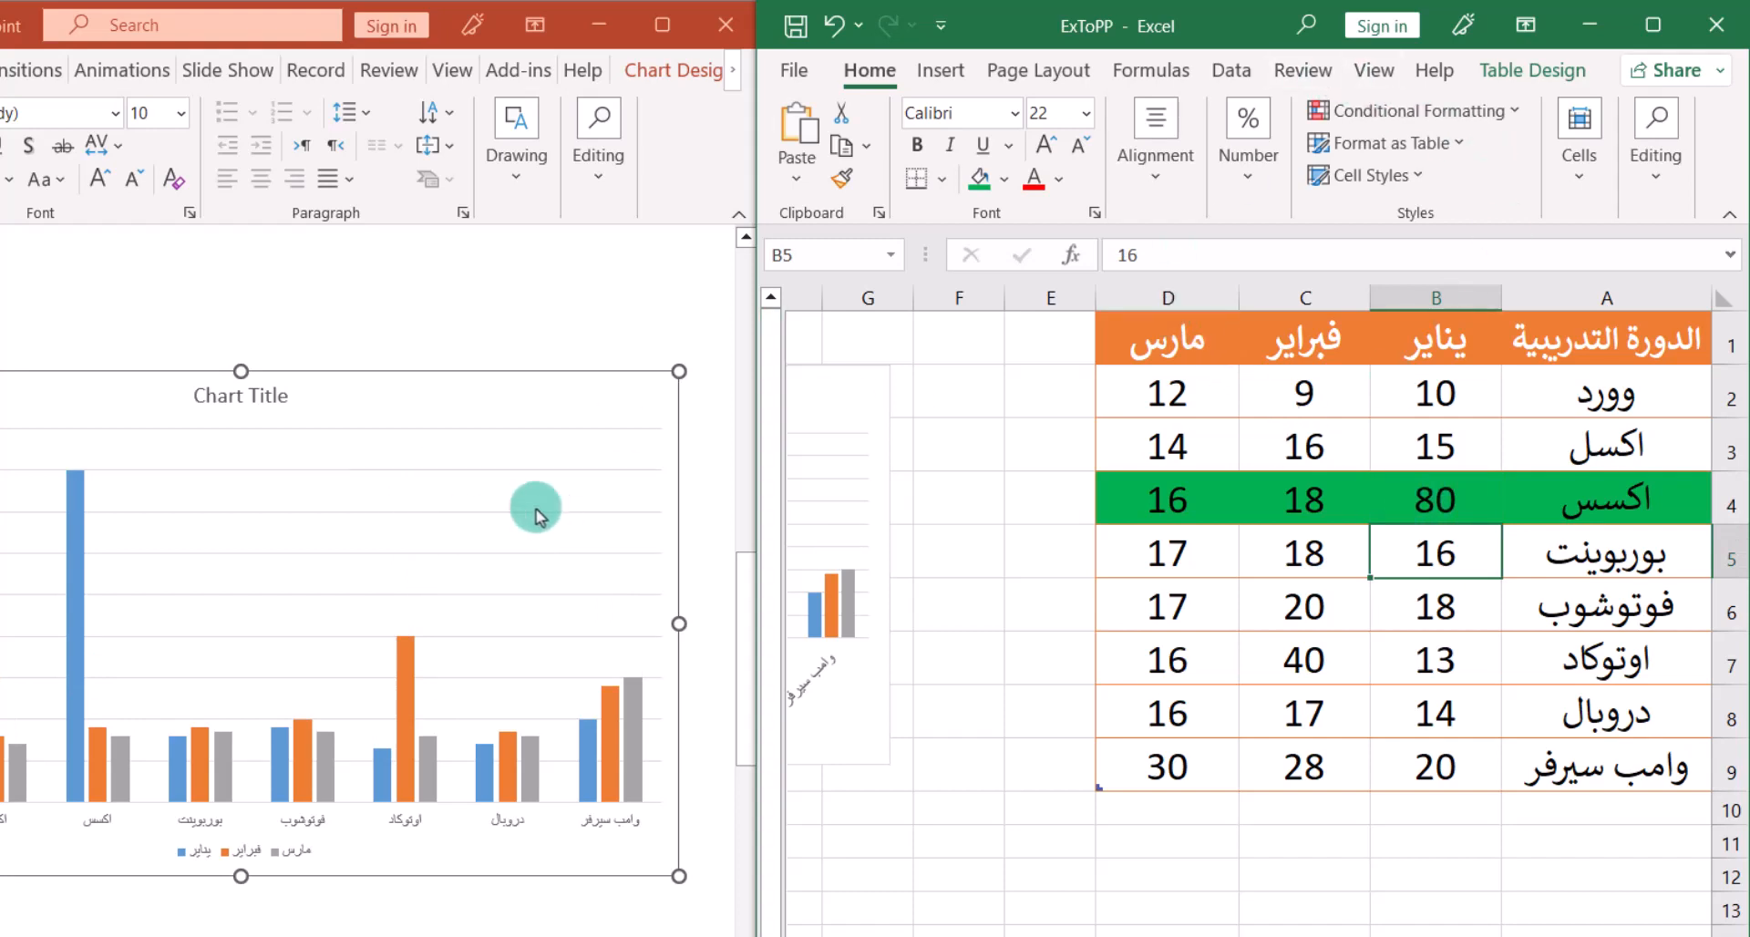
Step: Replace the course name اكسل in cell A3 with وورد
click(1586, 448)
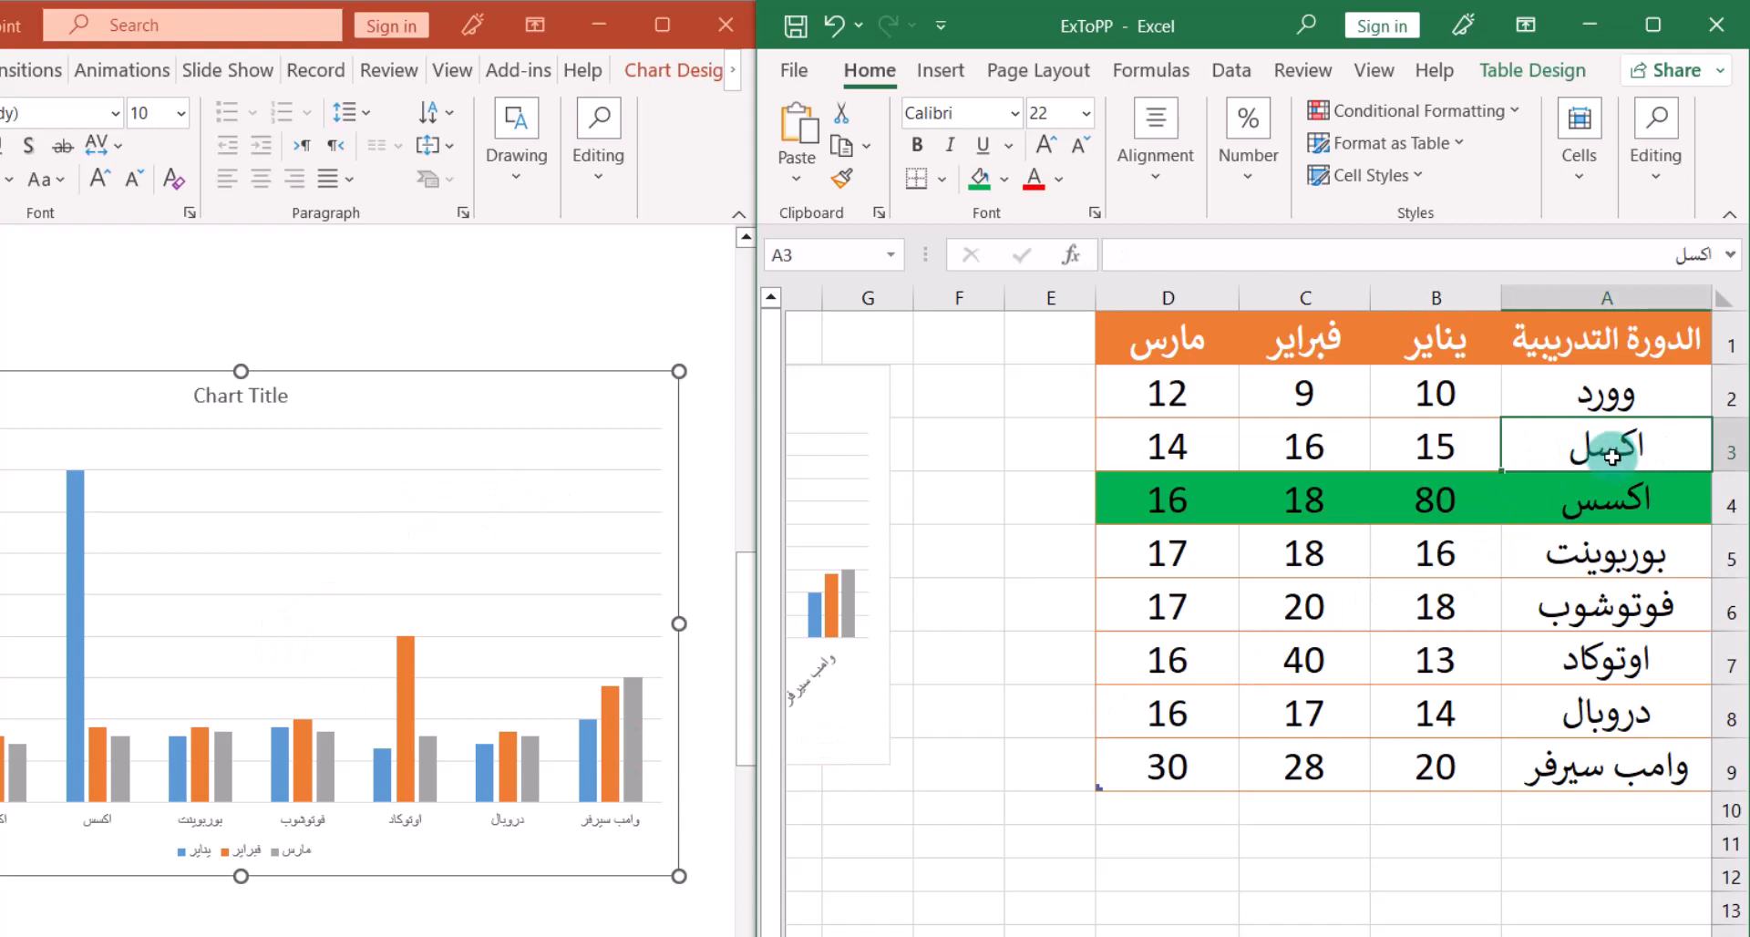
double_click(1609, 451)
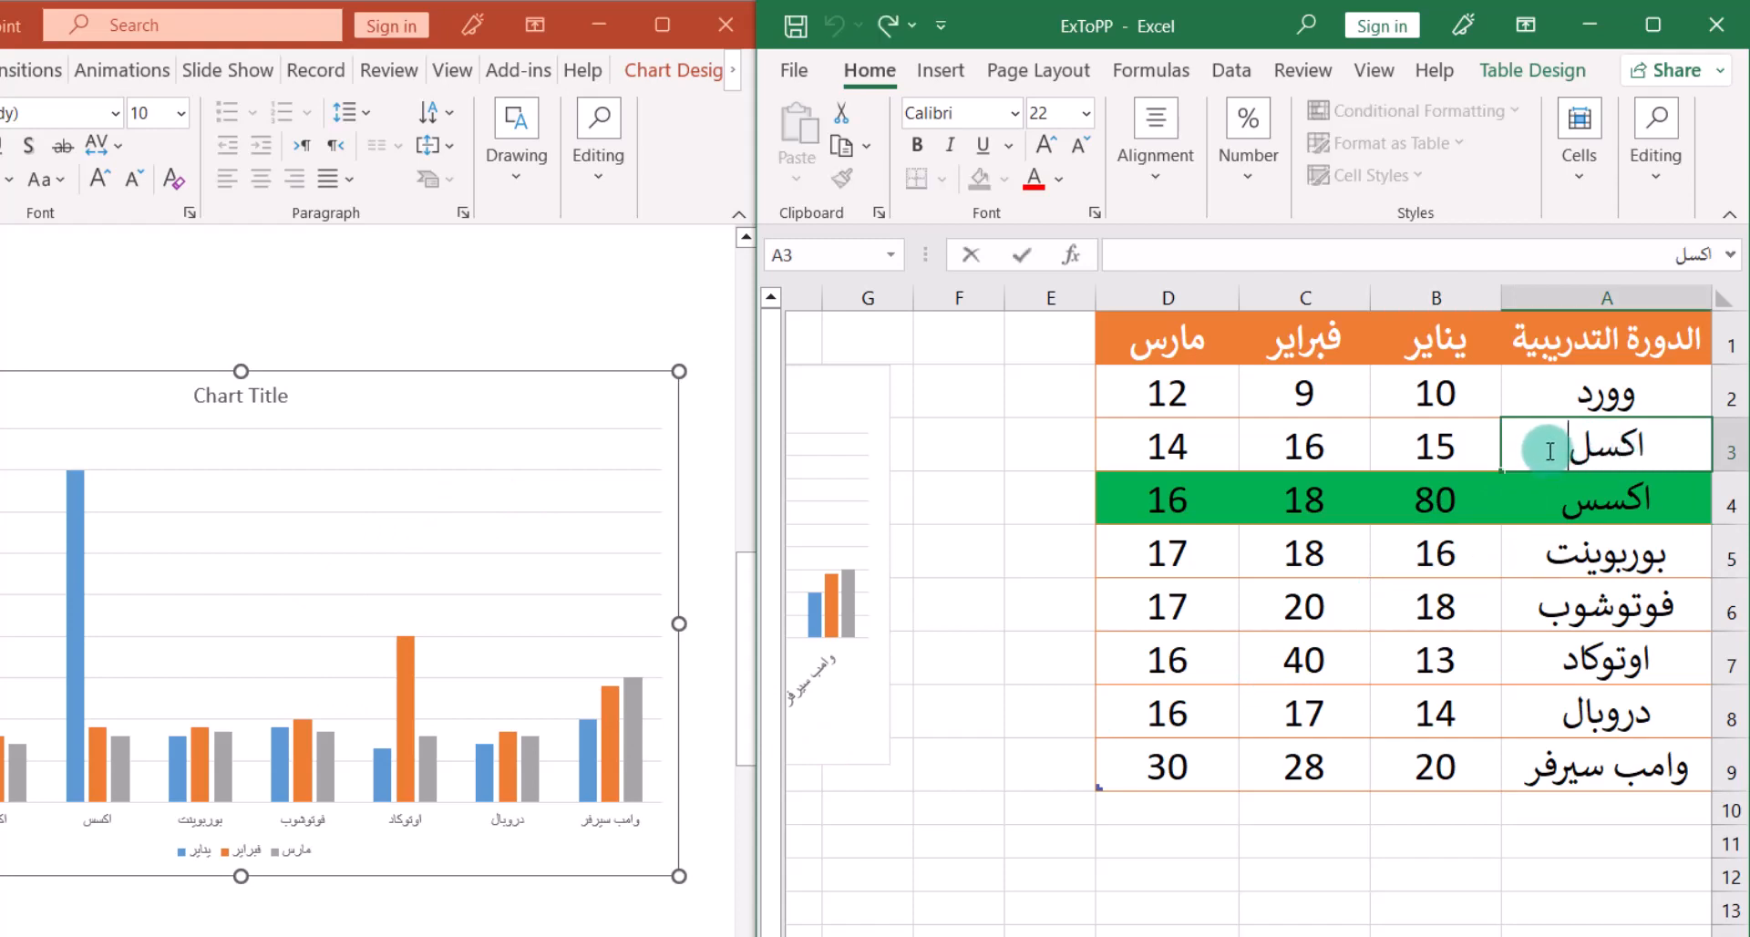
double_click(1624, 444)
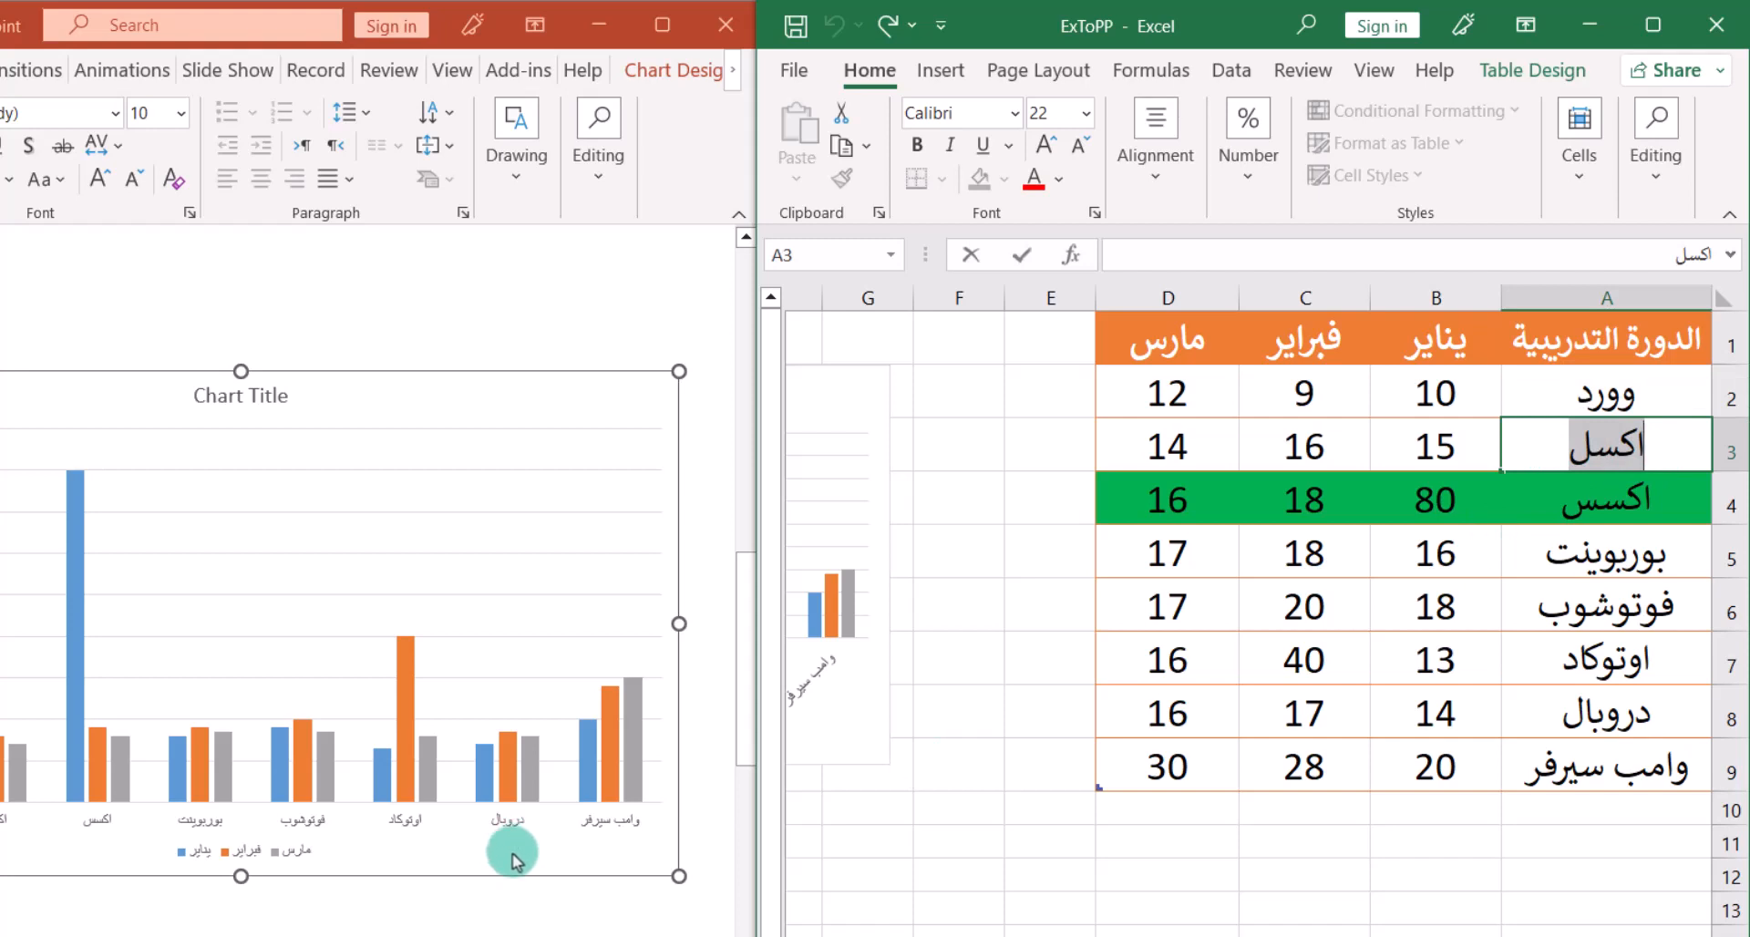
text(,)
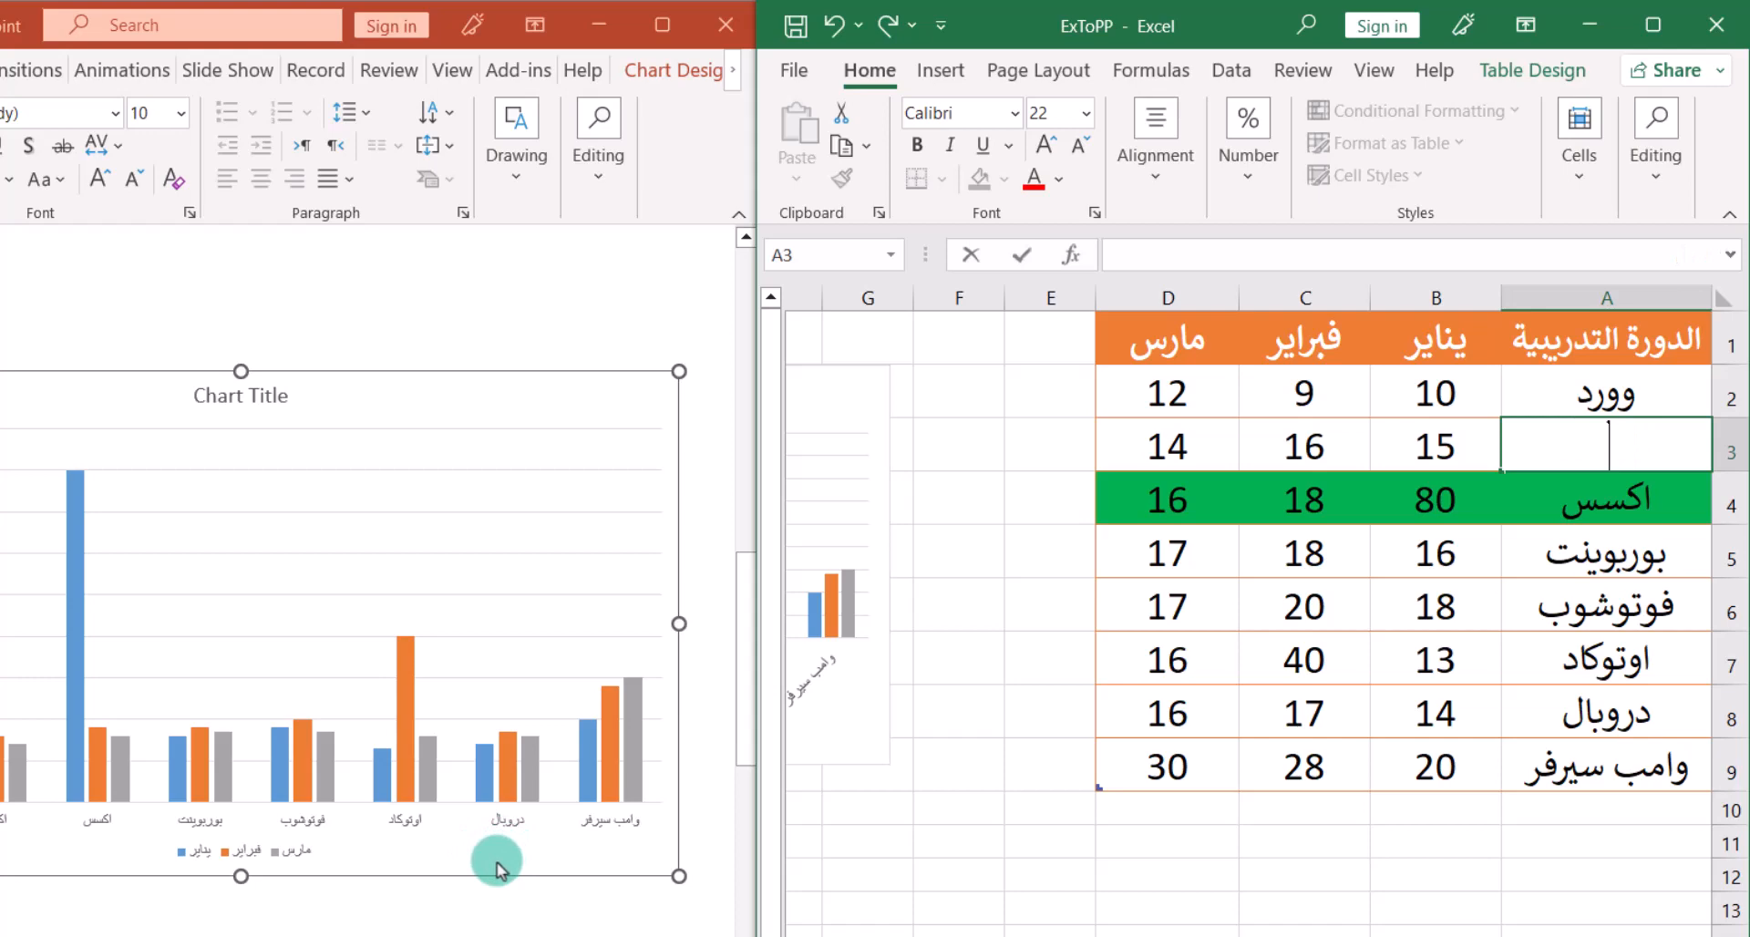
text(وورد)
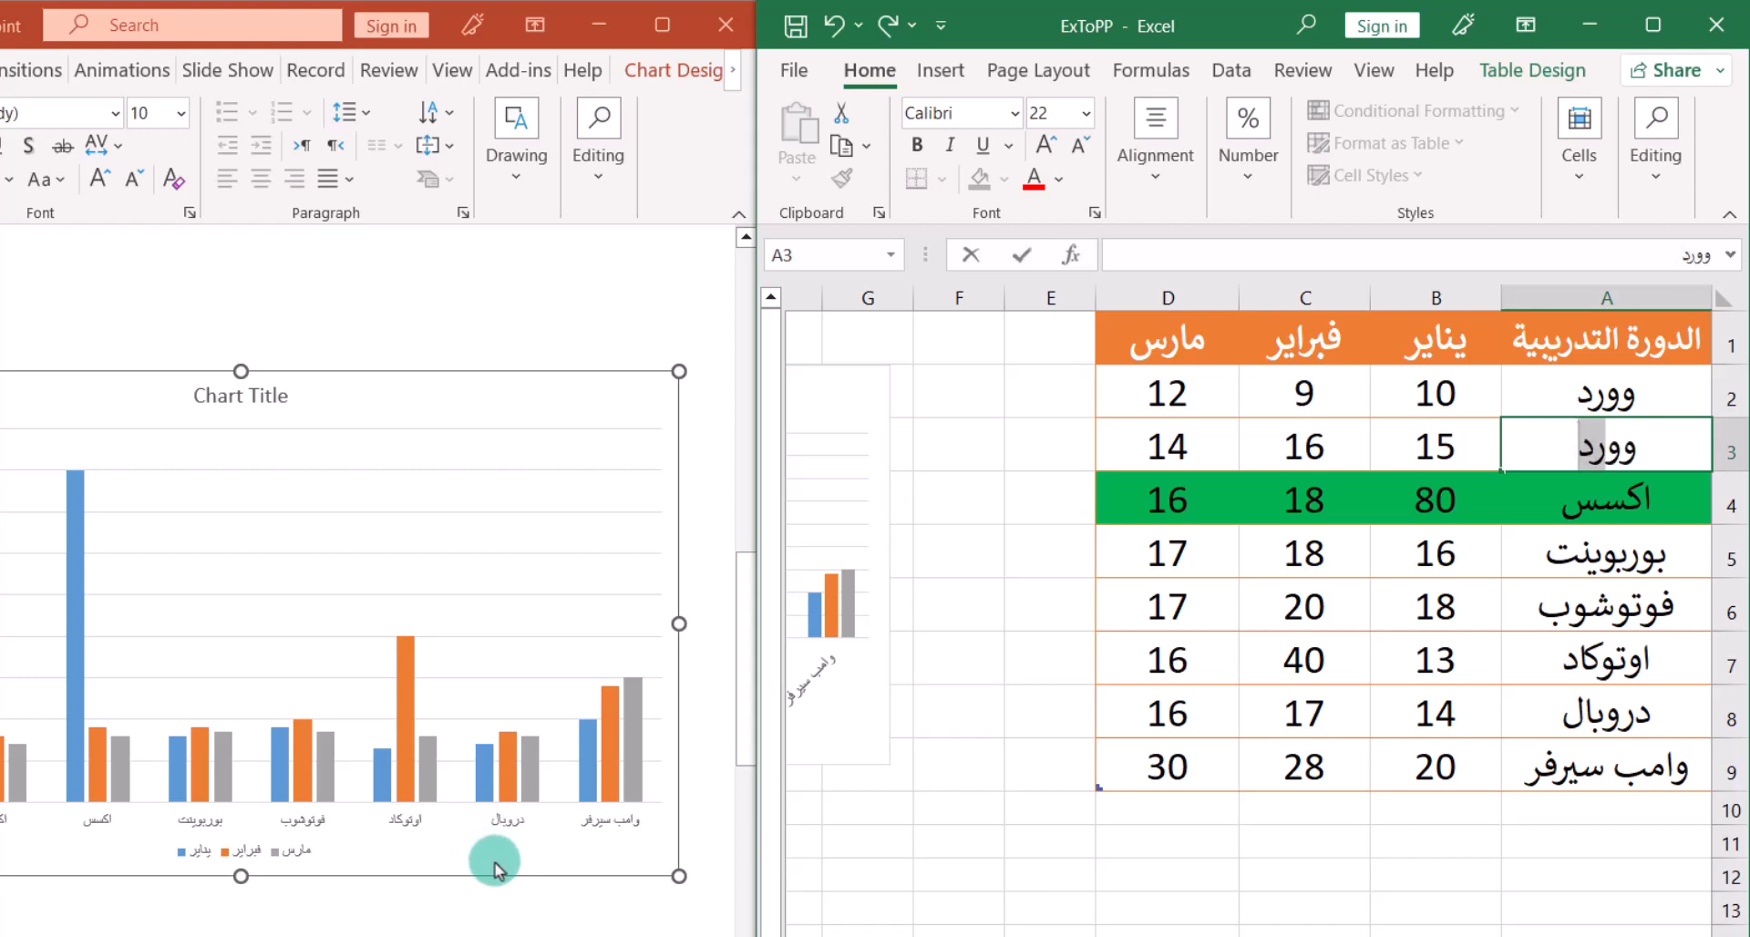
key(Return)
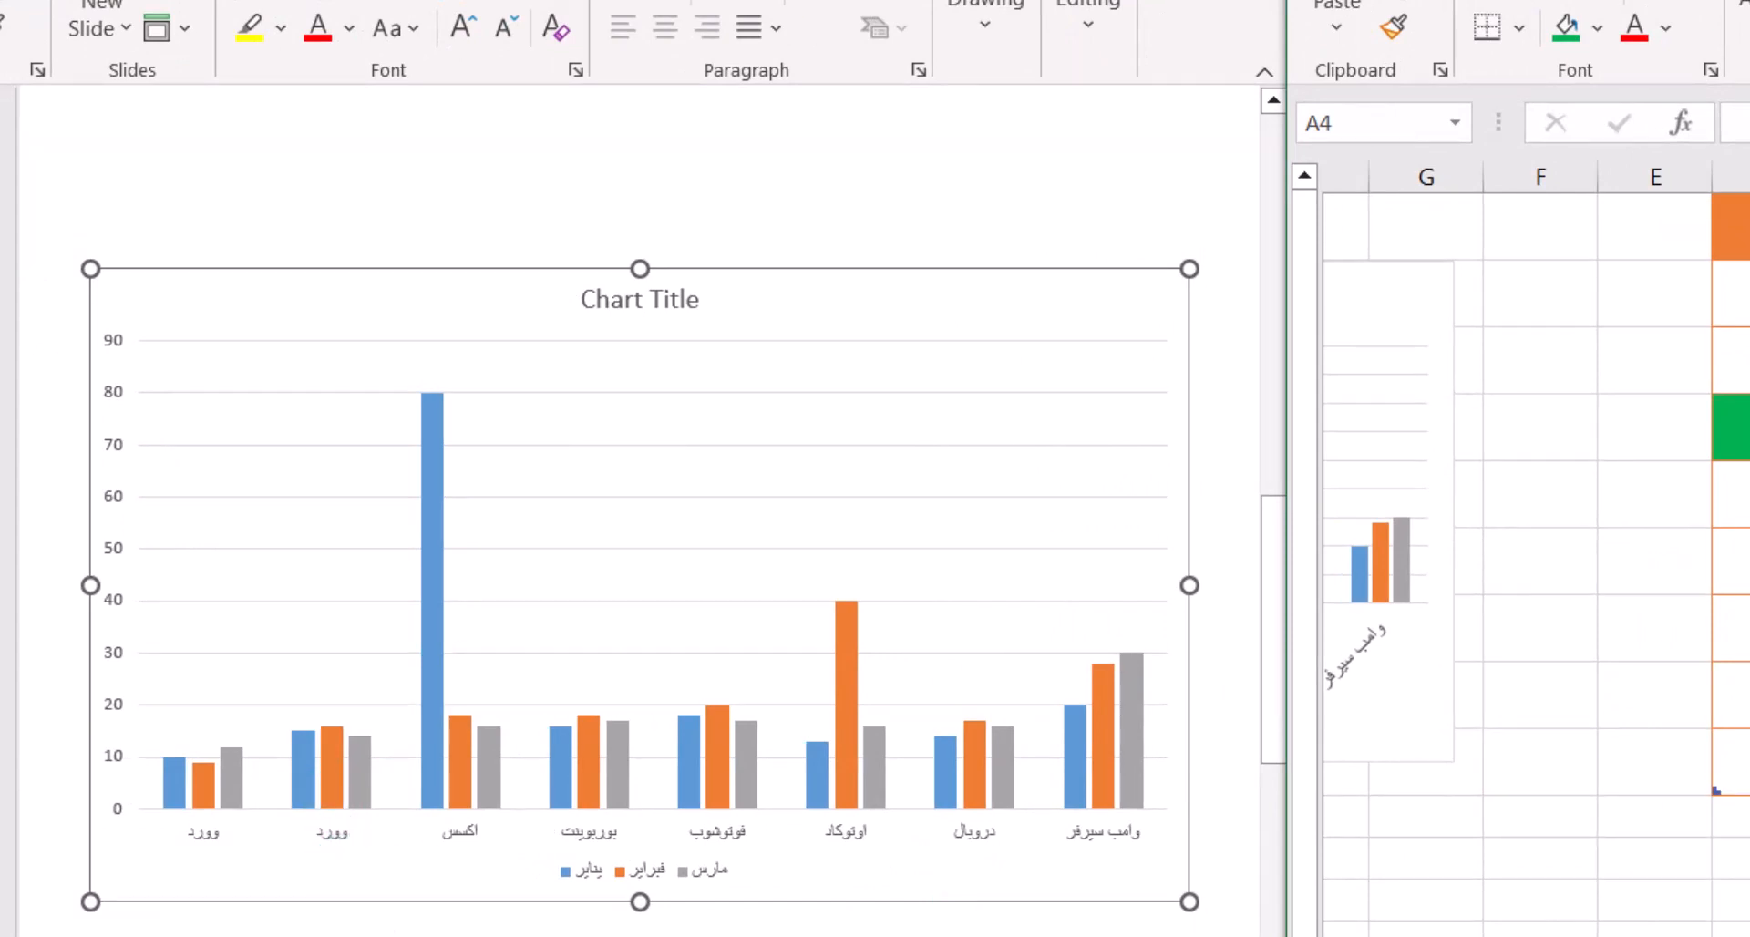
Step: Switch to PowerPoint and zoom the slide view in to 100% to examine the linked chart's category labels
key(alt+Tab)
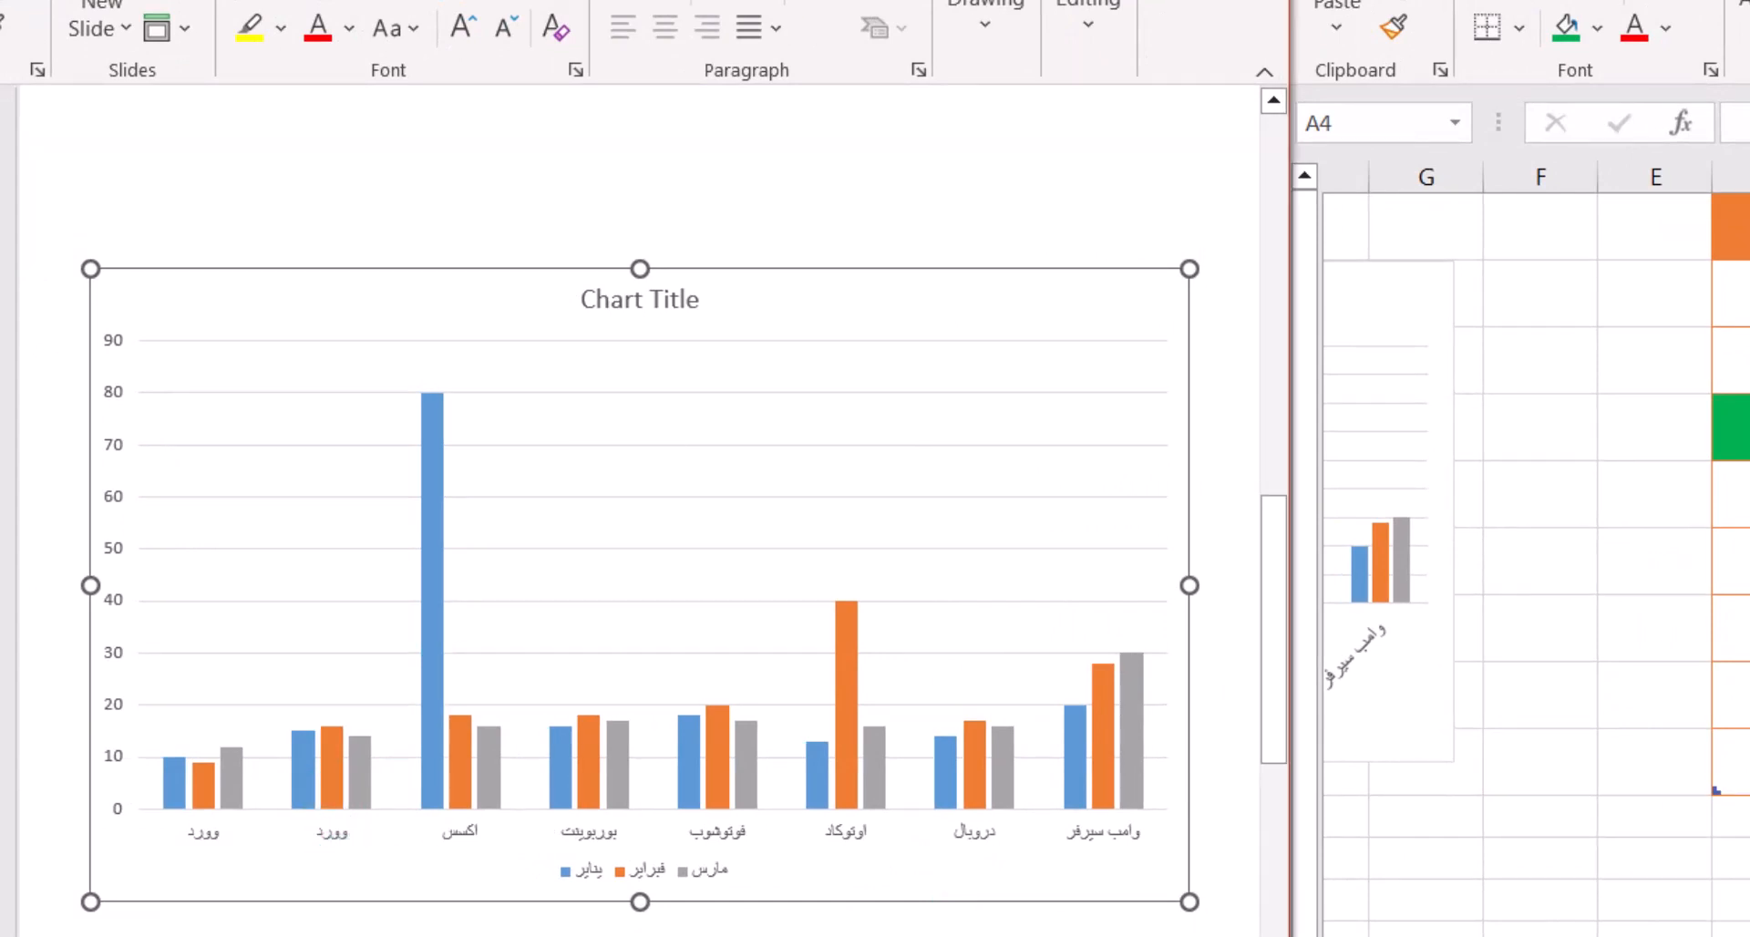
click(1194, 936)
click(1194, 936)
click(1195, 936)
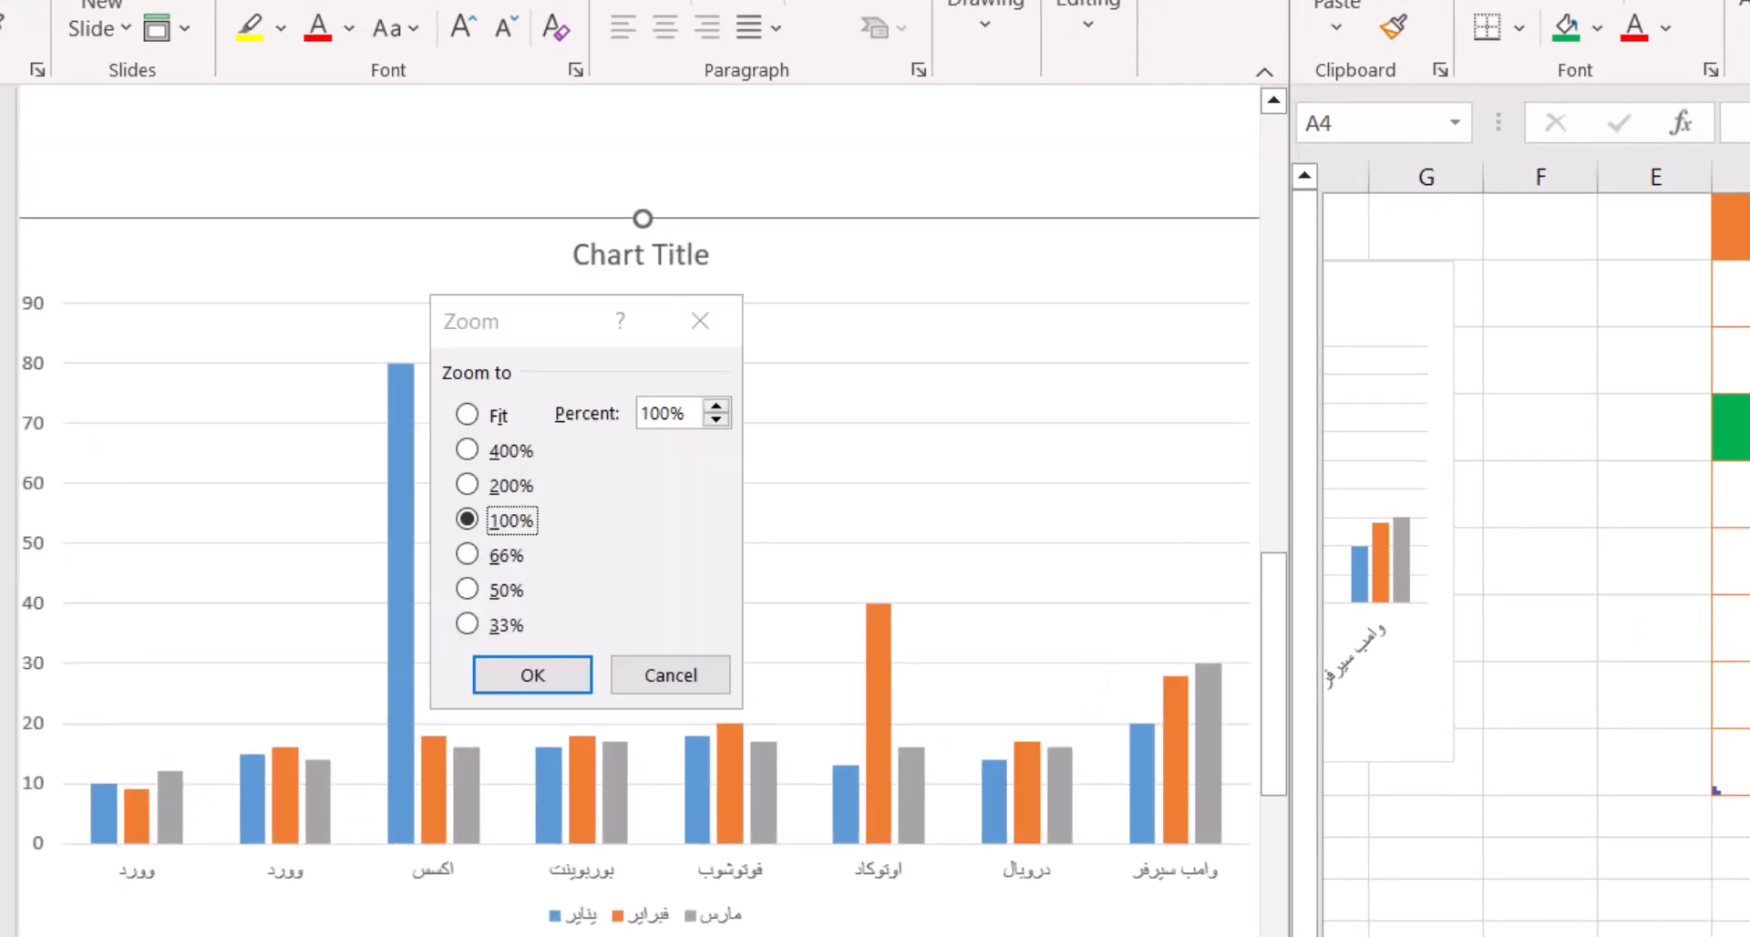
click(671, 674)
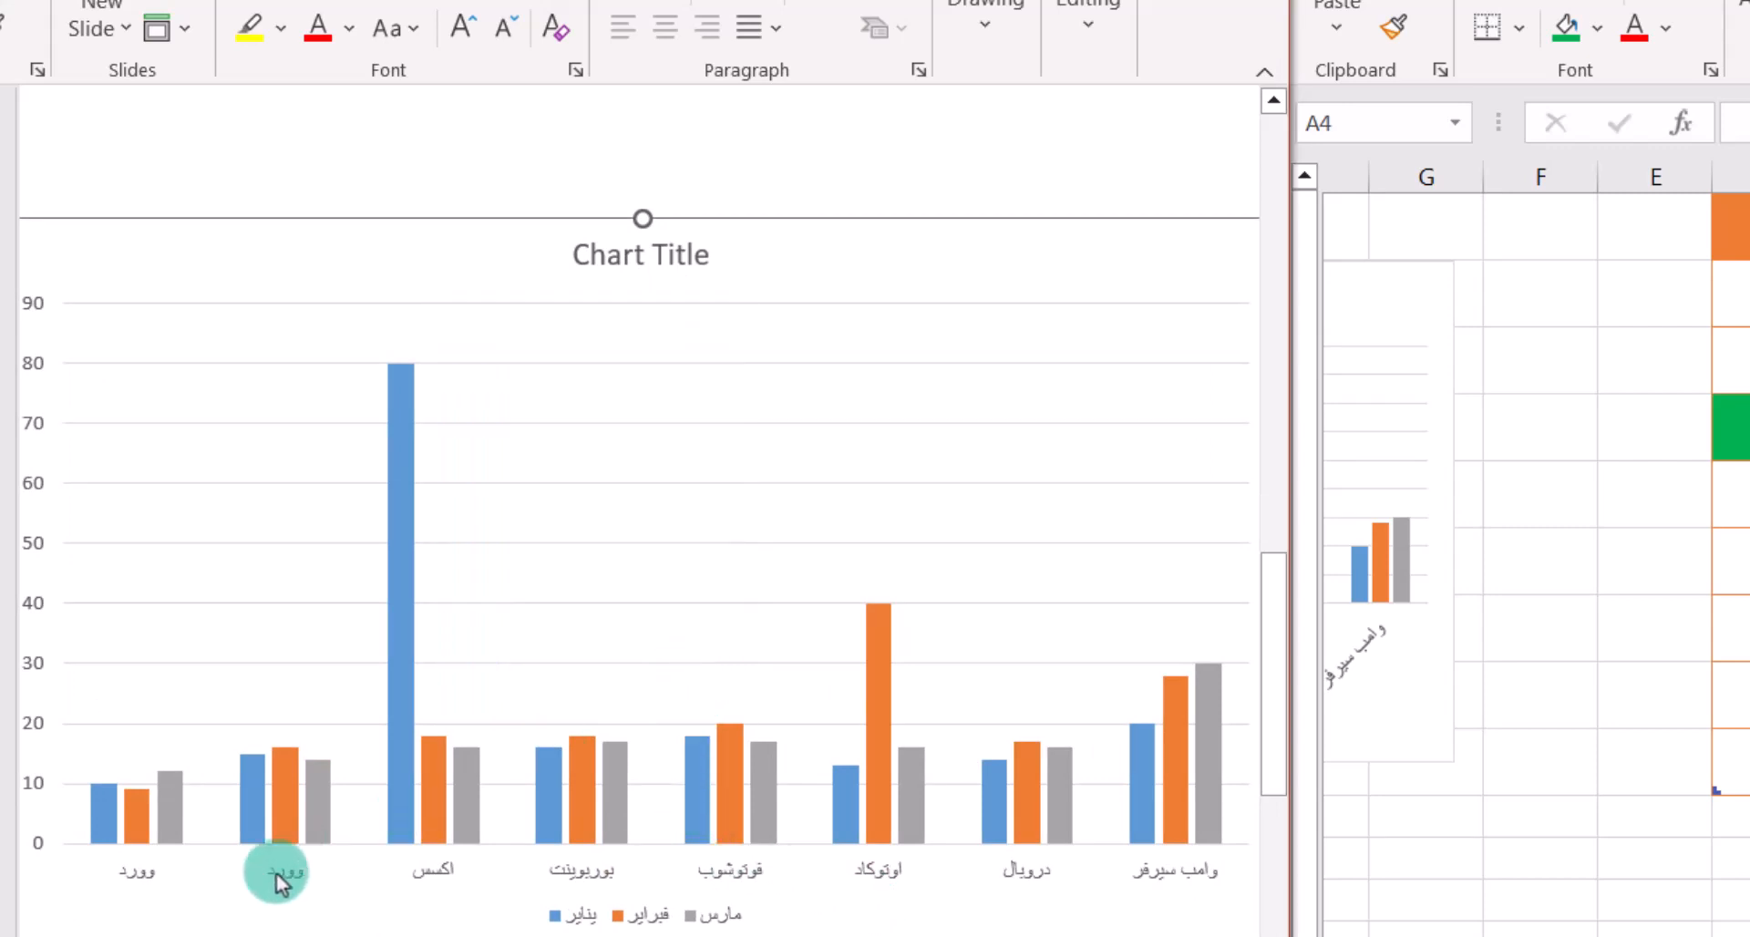